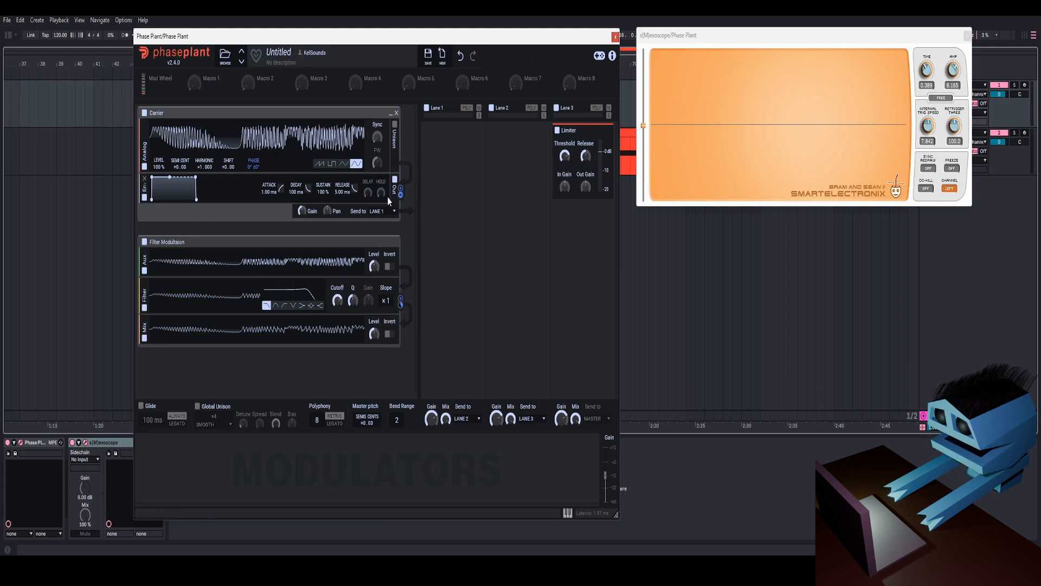
# Rebuild the feedback loop by reconnecting the Carrier envelope output to the Aux input and the Filter output to the Carrier's phase.
pyautogui.doubleClick(401, 306)
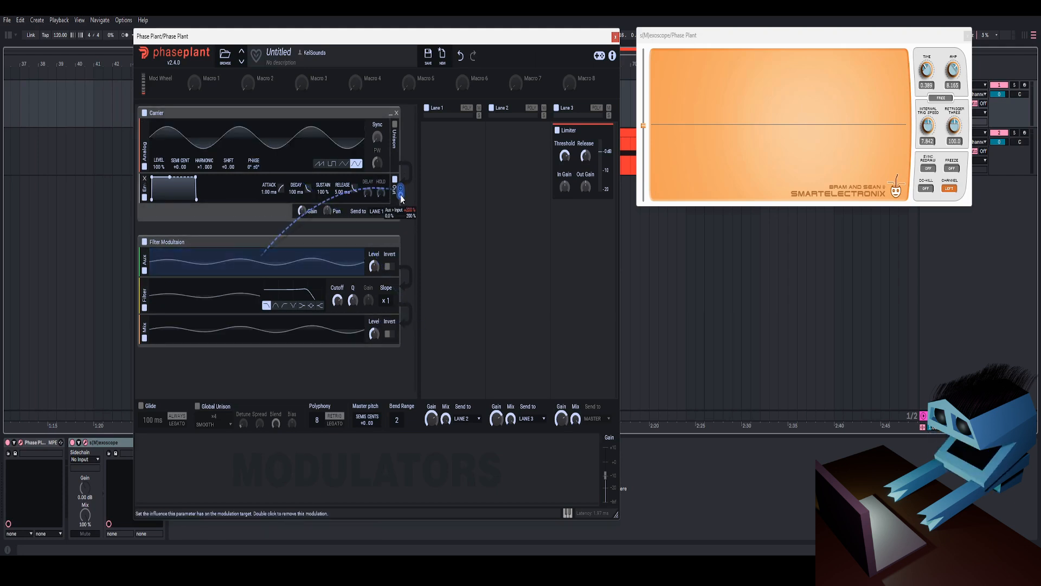
pyautogui.doubleClick(402, 197)
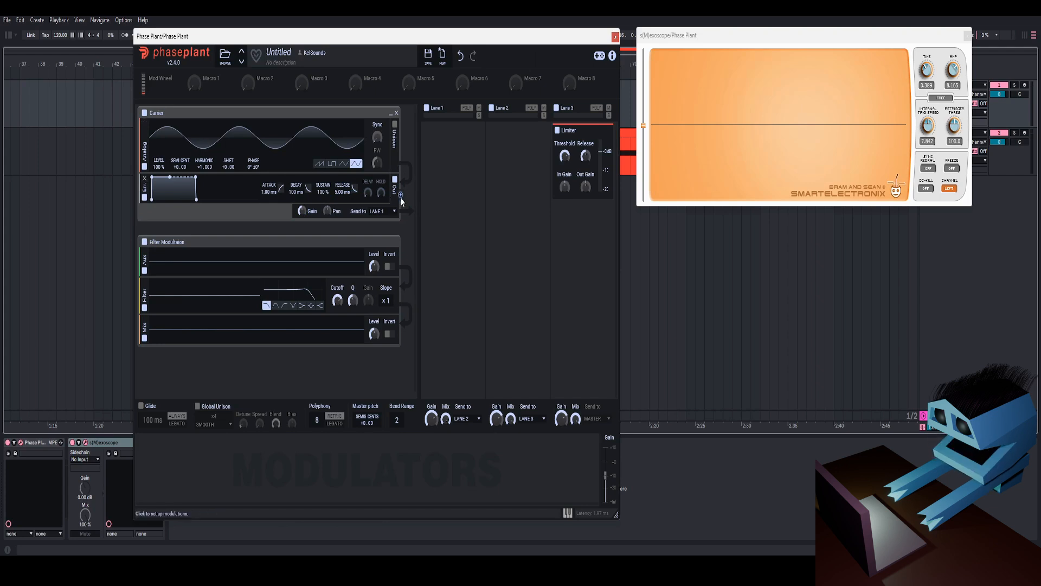
pyautogui.moveTo(401, 195); pyautogui.dragTo(257, 270)
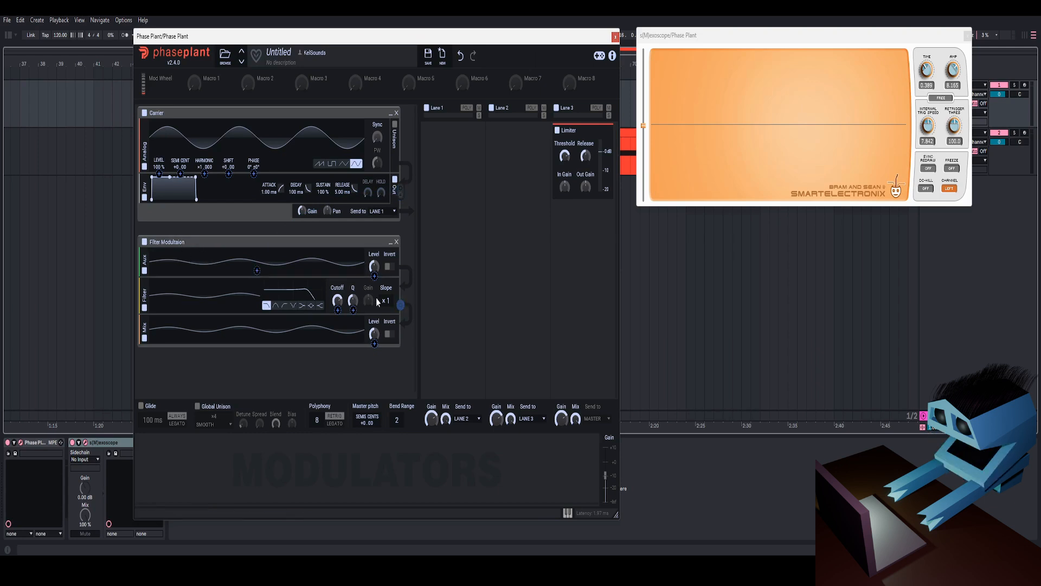
pyautogui.moveTo(401, 305); pyautogui.dragTo(253, 173)
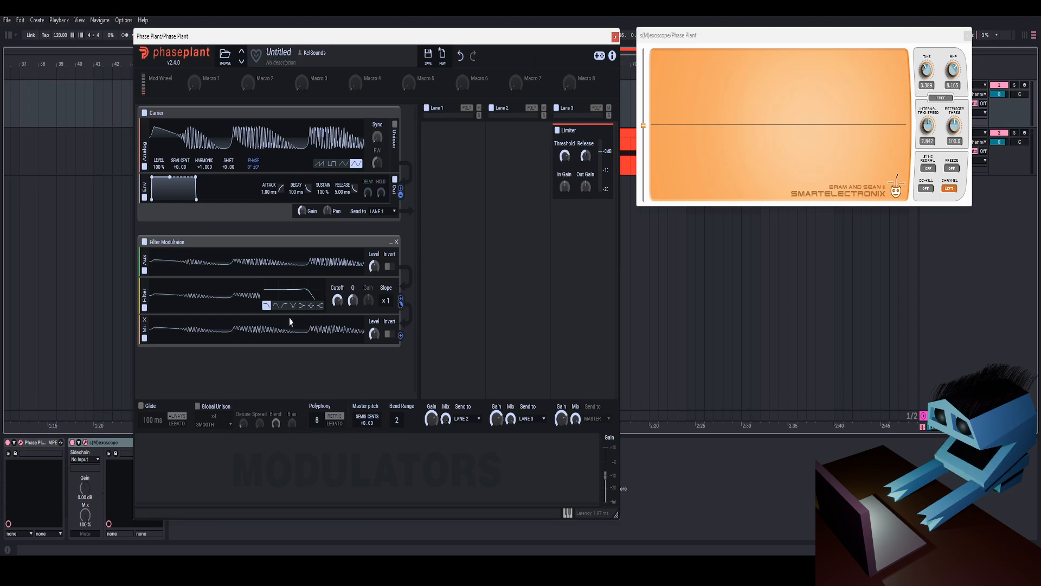
# Lower the Filter cutoff in the Filter Modulation group and adjust the depth of the filter-to-phase modulation.
pyautogui.click(336, 308)
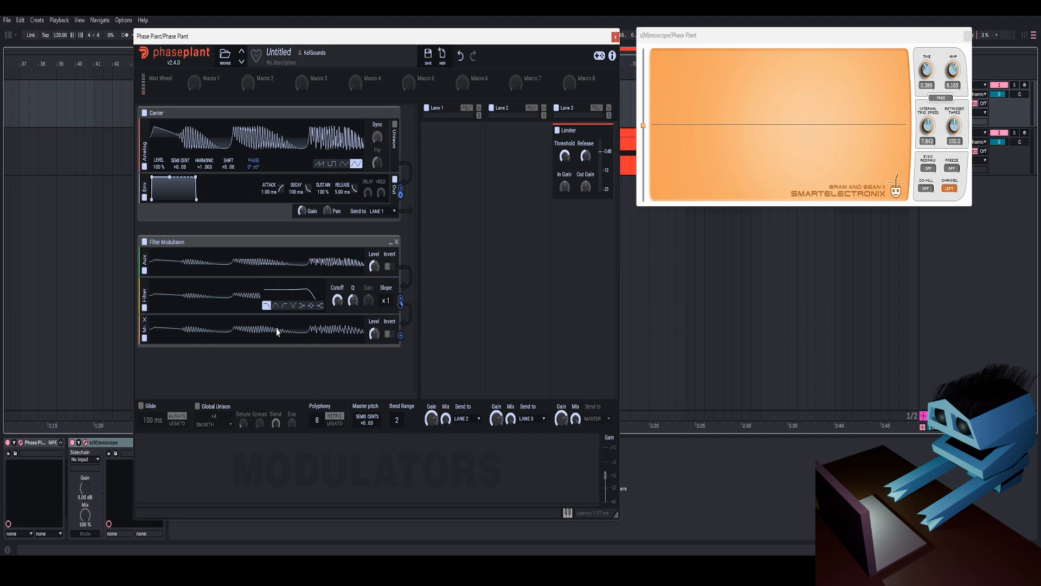
pyautogui.click(336, 301)
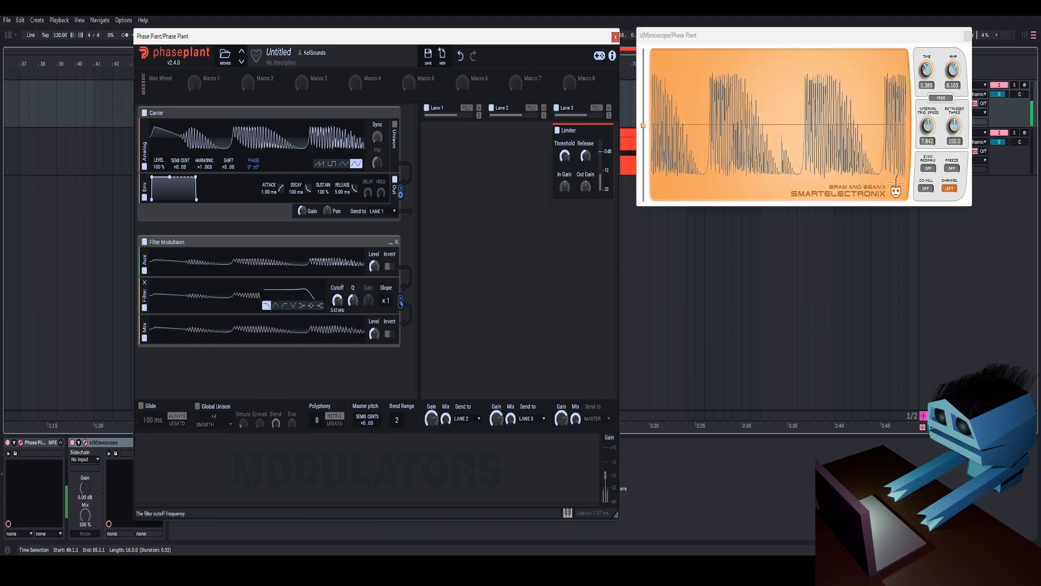
pyautogui.moveTo(338, 300); pyautogui.dragTo(338, 297)
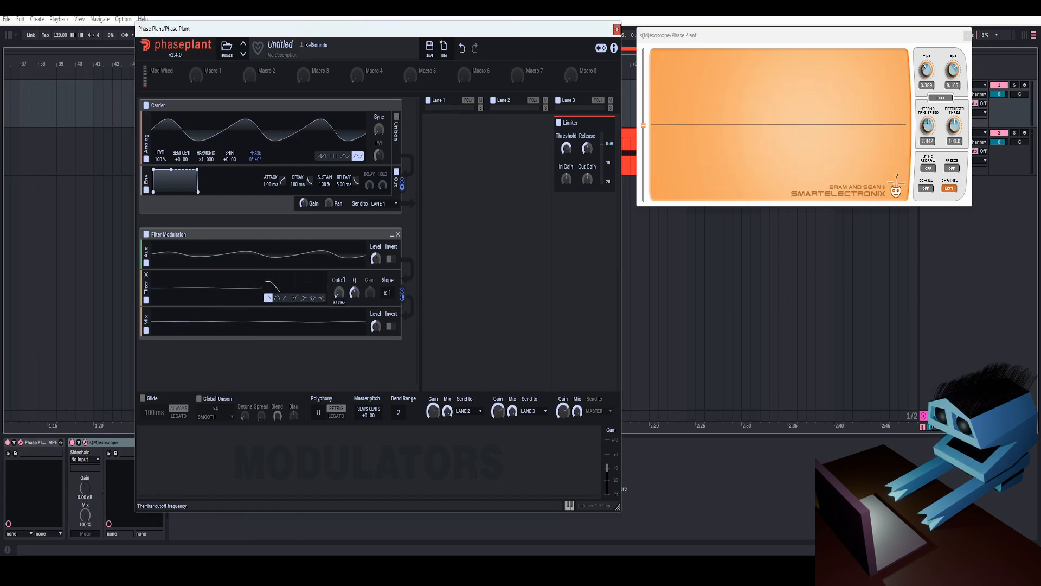
pyautogui.moveTo(402, 297); pyautogui.dragTo(402, 282)
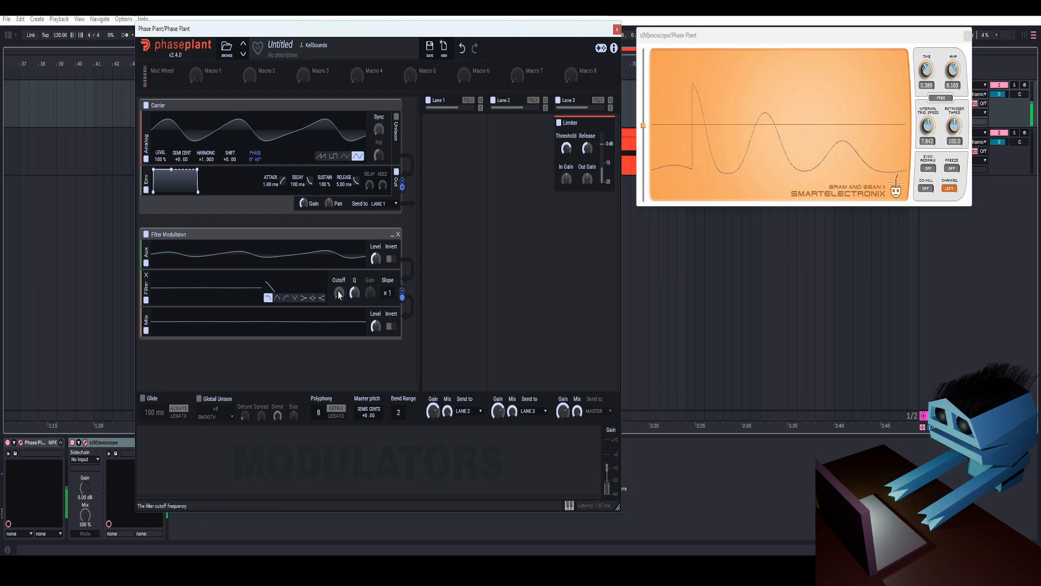
# Set the oscilloscope's time to 0.162 and raise the modulation filter's cutoff to bring in more feedback.
pyautogui.moveTo(926, 70)
pyautogui.mouseDown()
pyautogui.moveTo(926, 89)
pyautogui.moveTo(935, 60)
pyautogui.mouseUp()
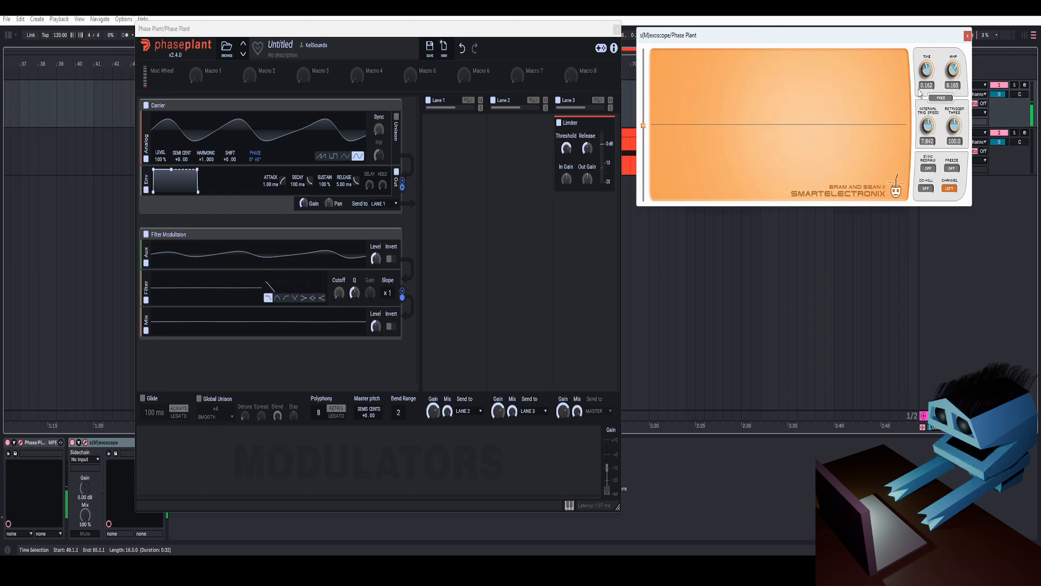
pyautogui.click(341, 295)
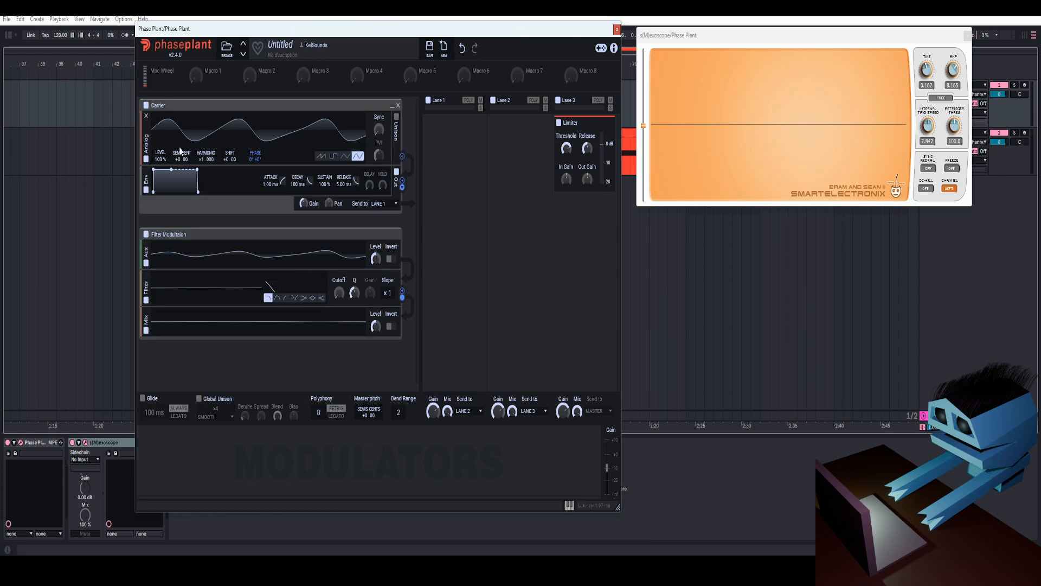
pyautogui.moveTo(340, 295); pyautogui.dragTo(340, 257)
pyautogui.moveTo(340, 297)
pyautogui.mouseDown()
pyautogui.moveTo(340, 274)
pyautogui.moveTo(340, 299)
pyautogui.moveTo(340, 282)
pyautogui.moveTo(355, 294)
pyautogui.mouseUp()
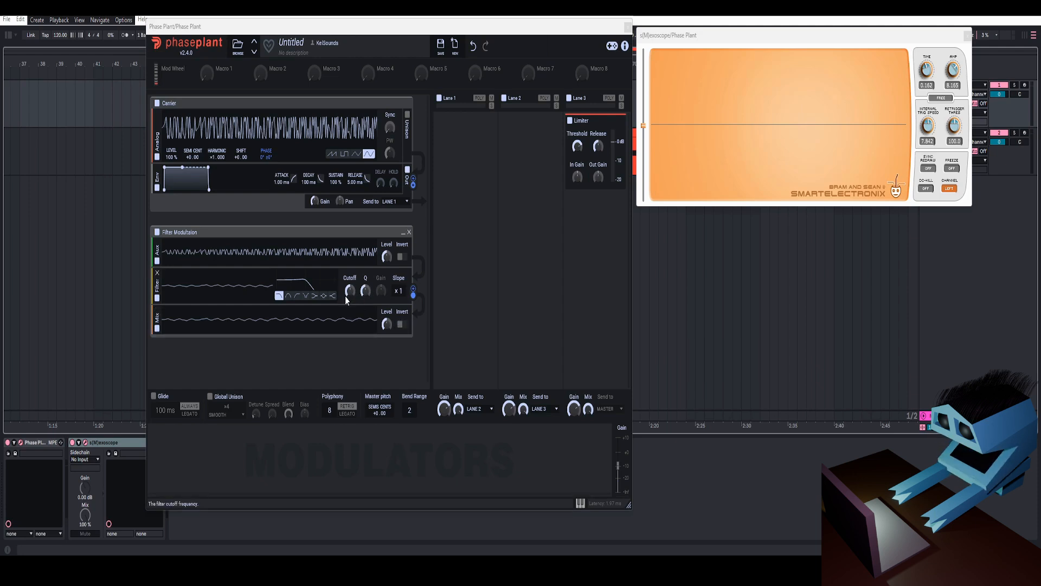
# Sweep the modulation filter's cutoff down and back up to audition the change in feedback tone.
pyautogui.moveTo(348, 291); pyautogui.dragTo(350, 295)
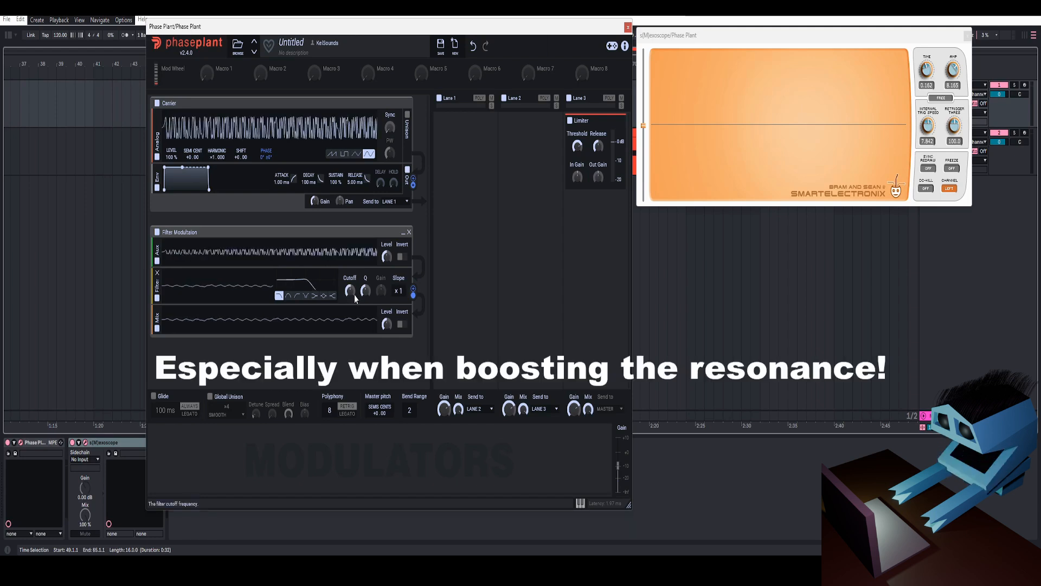
pyautogui.moveTo(351, 294); pyautogui.dragTo(350, 301)
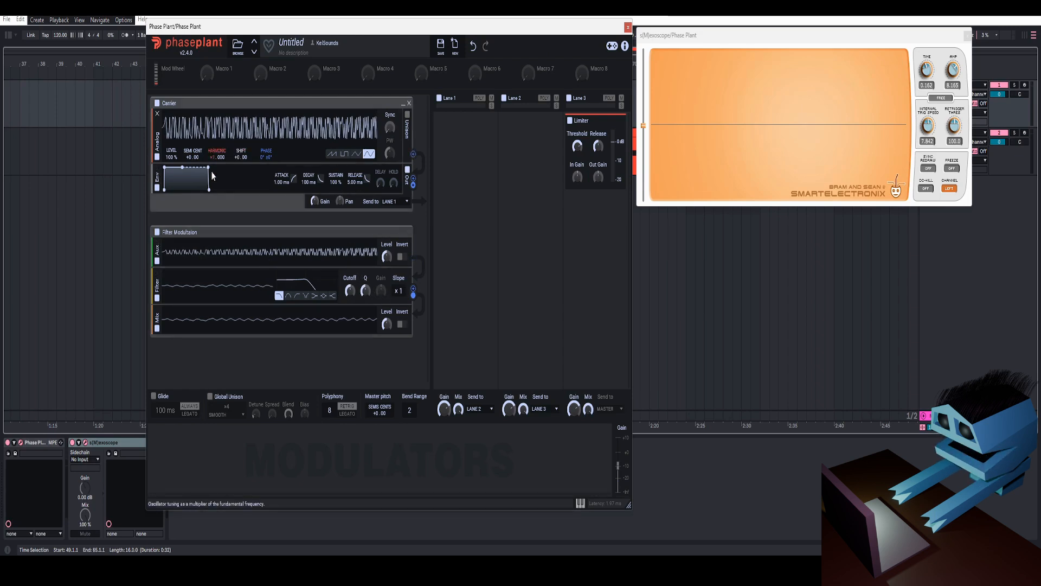
pyautogui.moveTo(350, 291)
pyautogui.mouseDown()
pyautogui.moveTo(350, 300)
pyautogui.moveTo(351, 292)
pyautogui.mouseUp()
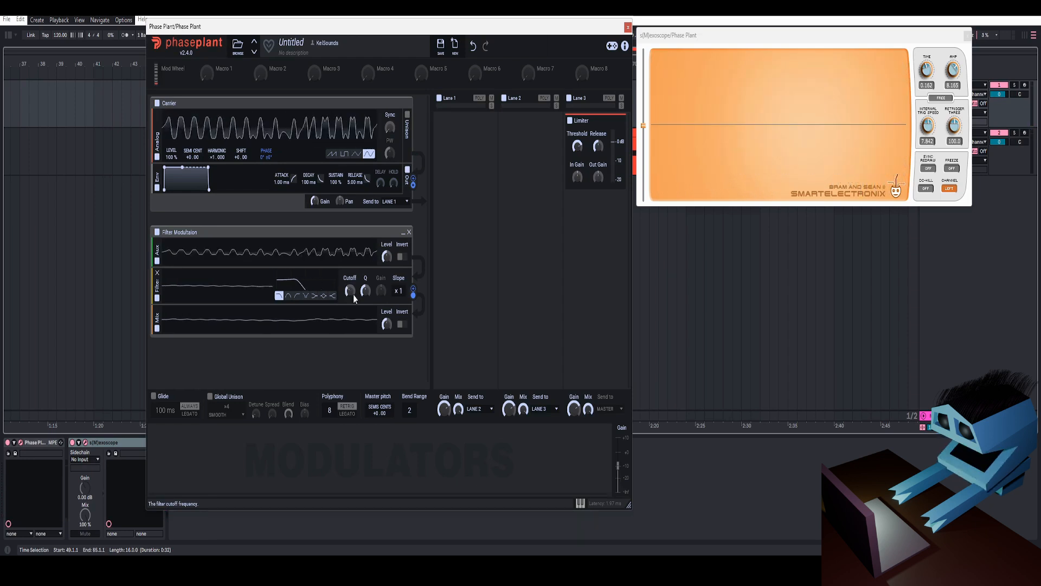
pyautogui.moveTo(351, 294)
pyautogui.mouseDown()
pyautogui.moveTo(350, 311)
pyautogui.moveTo(350, 292)
pyautogui.mouseUp()
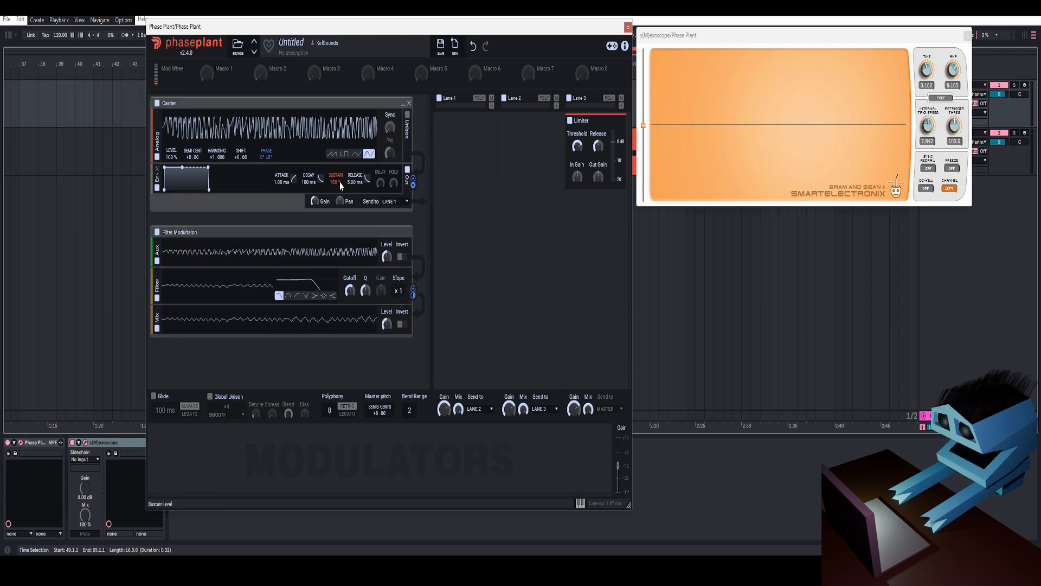
pyautogui.moveTo(351, 291); pyautogui.dragTo(351, 290)
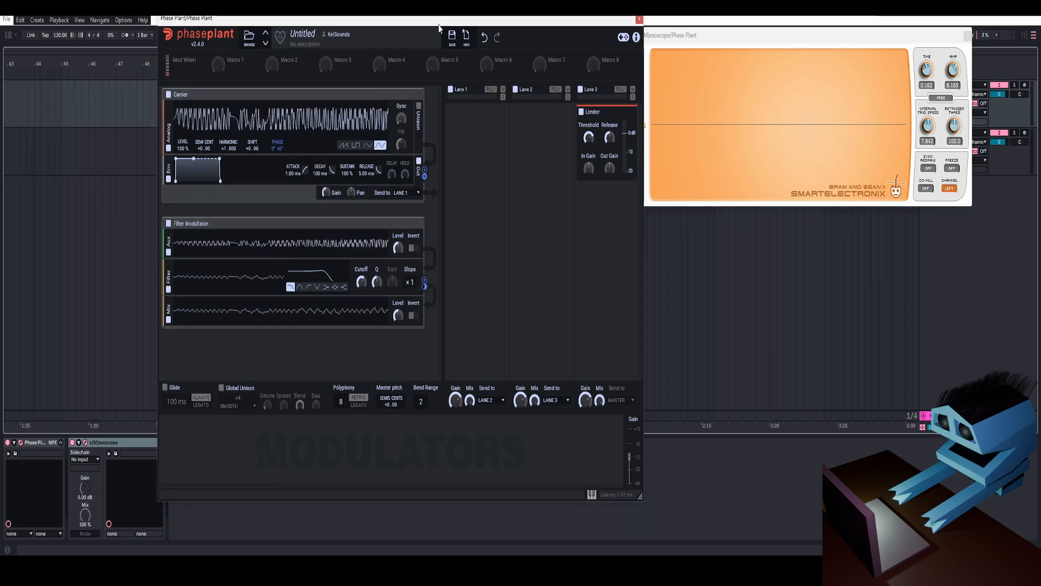
pyautogui.moveTo(435, 30)
pyautogui.mouseDown()
pyautogui.moveTo(445, 41)
pyautogui.moveTo(447, 28)
pyautogui.mouseUp()
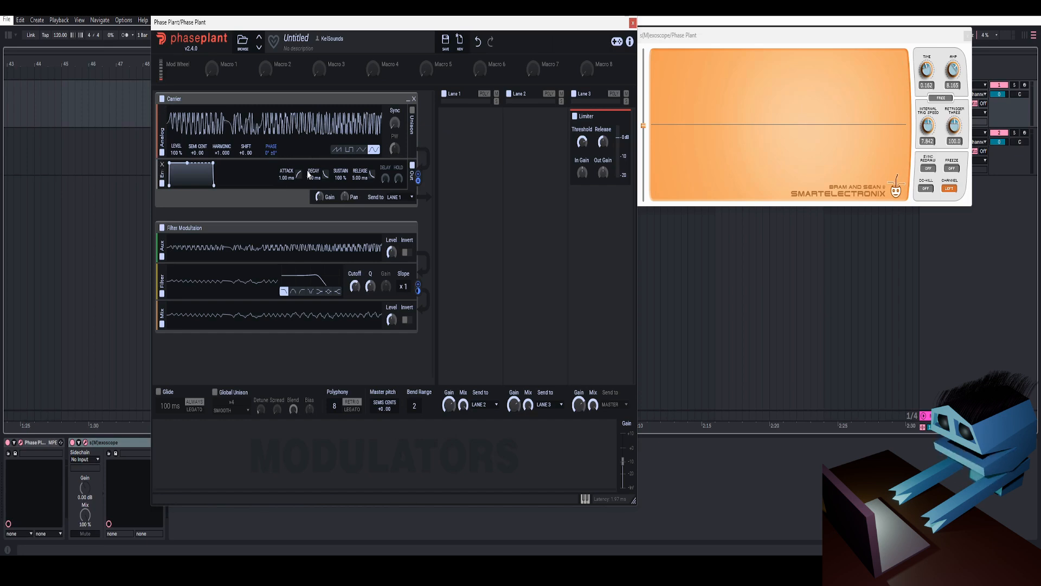
pyautogui.moveTo(338, 26); pyautogui.dragTo(424, 40)
pyautogui.moveTo(543, 37); pyautogui.dragTo(526, 24)
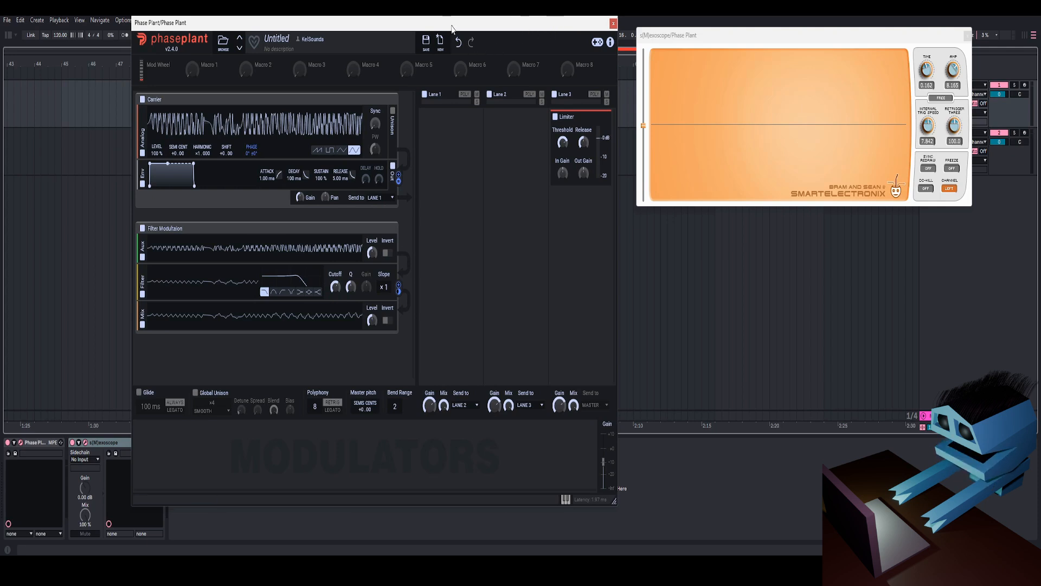
pyautogui.moveTo(452, 28); pyautogui.dragTo(422, 28)
# Switch the Carrier oscillator to a square waveform and readjust the modulation filter's cutoff.
pyautogui.moveTo(403, 288)
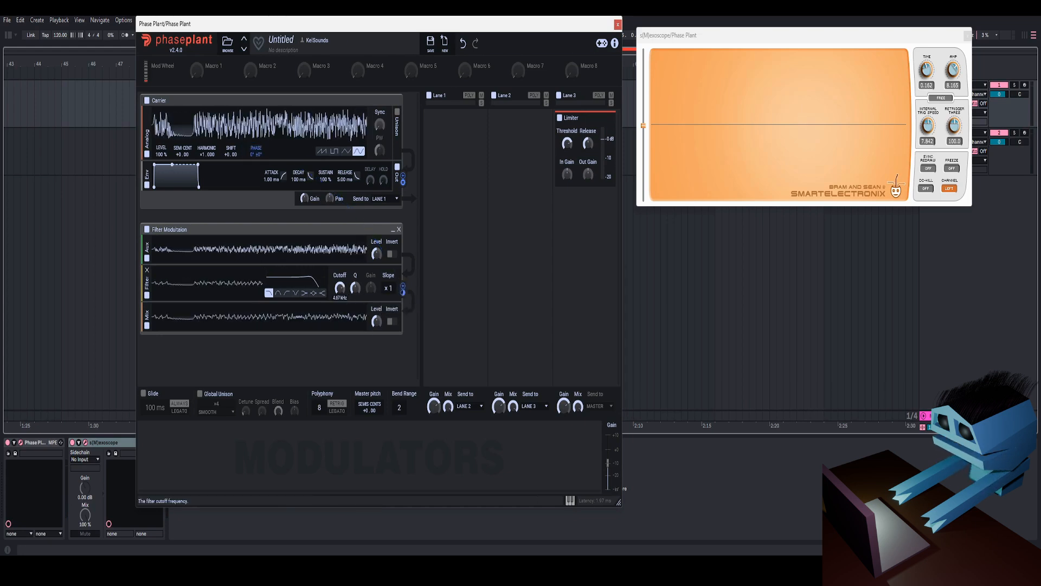
pyautogui.moveTo(340, 288)
pyautogui.mouseDown()
pyautogui.moveTo(339, 299)
pyautogui.moveTo(340, 274)
pyautogui.mouseUp()
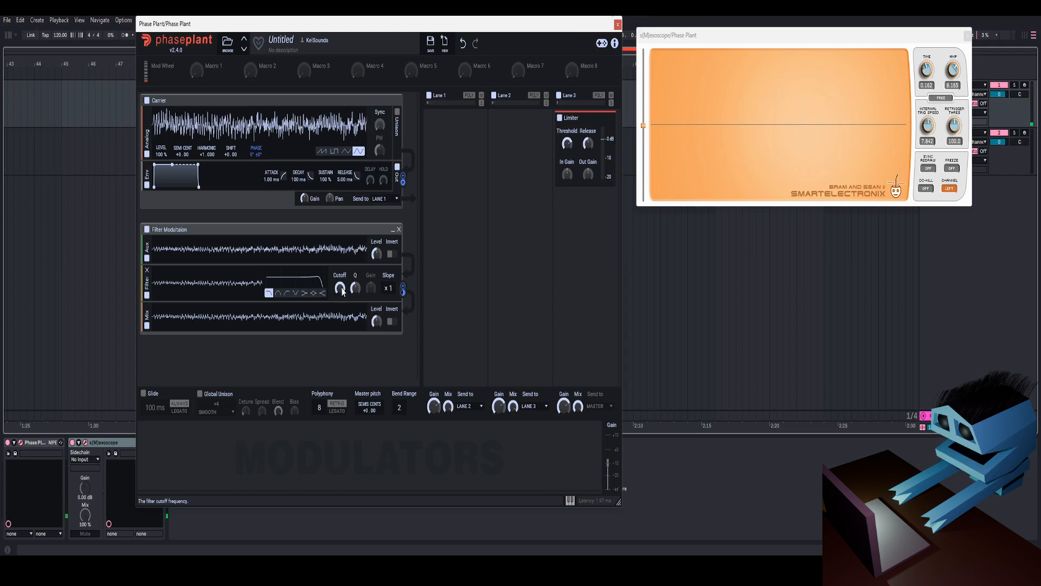
pyautogui.click(335, 151)
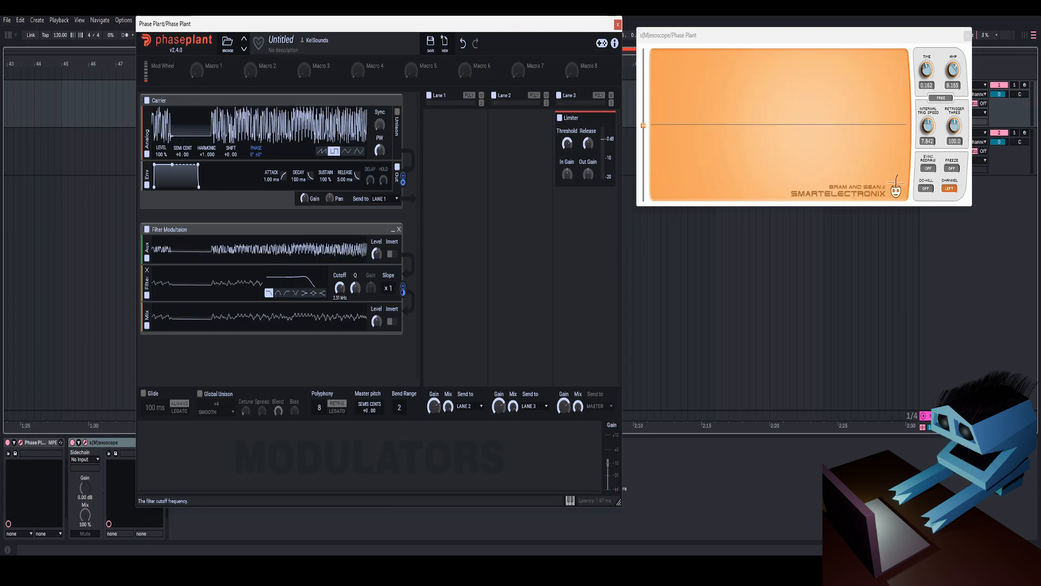
pyautogui.moveTo(340, 288); pyautogui.dragTo(340, 298)
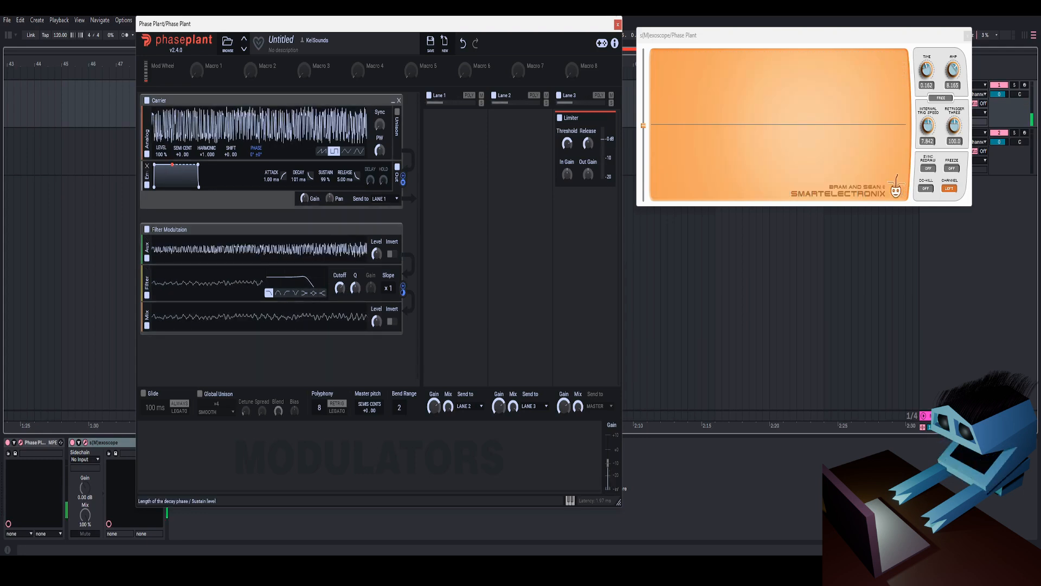
# Shape the Carrier envelope as a pluck with 0% sustain and 277 ms decay, and raise the modulation filter's Q while adjusting its cutoff.
pyautogui.moveTo(172, 164); pyautogui.dragTo(187, 187)
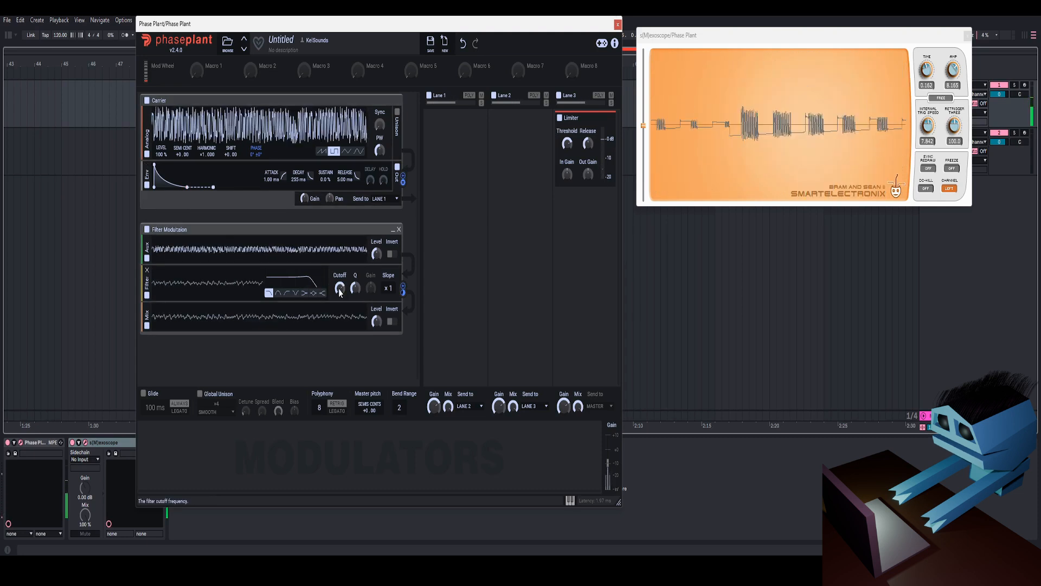
pyautogui.moveTo(356, 290); pyautogui.dragTo(356, 275)
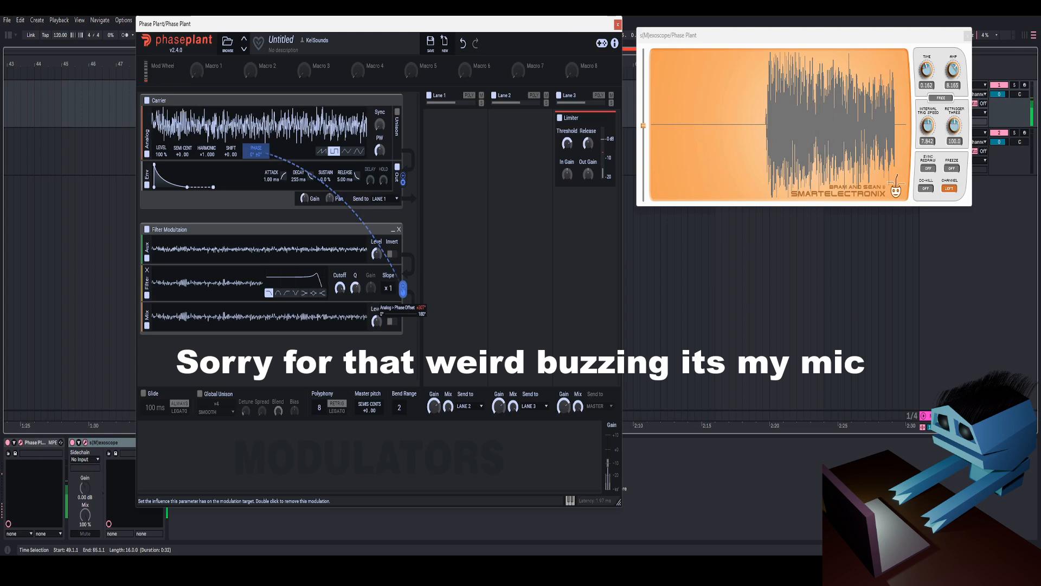
pyautogui.moveTo(298, 180); pyautogui.dragTo(299, 178)
pyautogui.moveTo(337, 289); pyautogui.dragTo(336, 298)
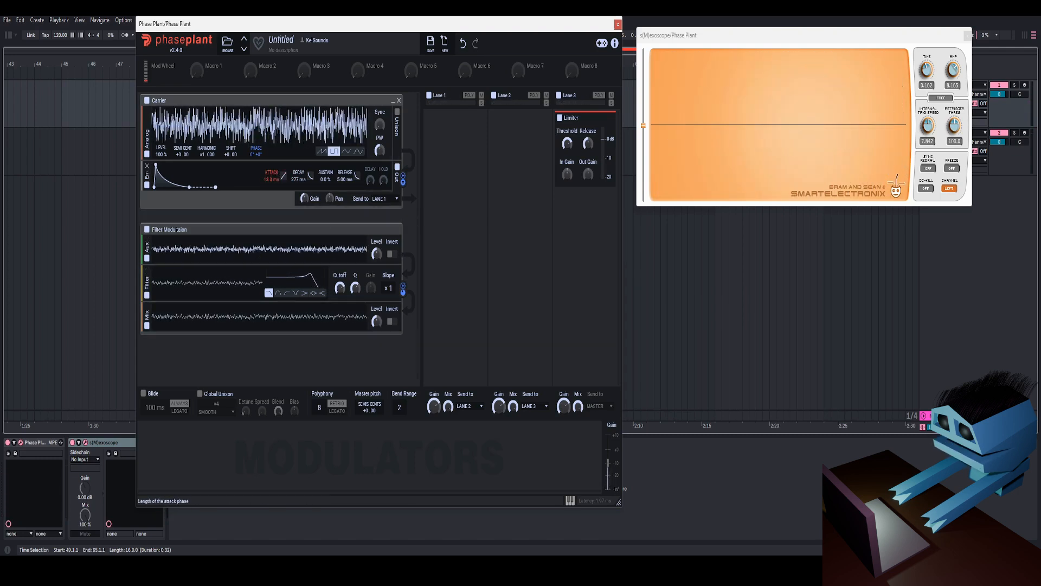
# Add a high-pass Filter followed by a Convolver to Lane 1.
pyautogui.click(455, 163)
pyautogui.click(442, 304)
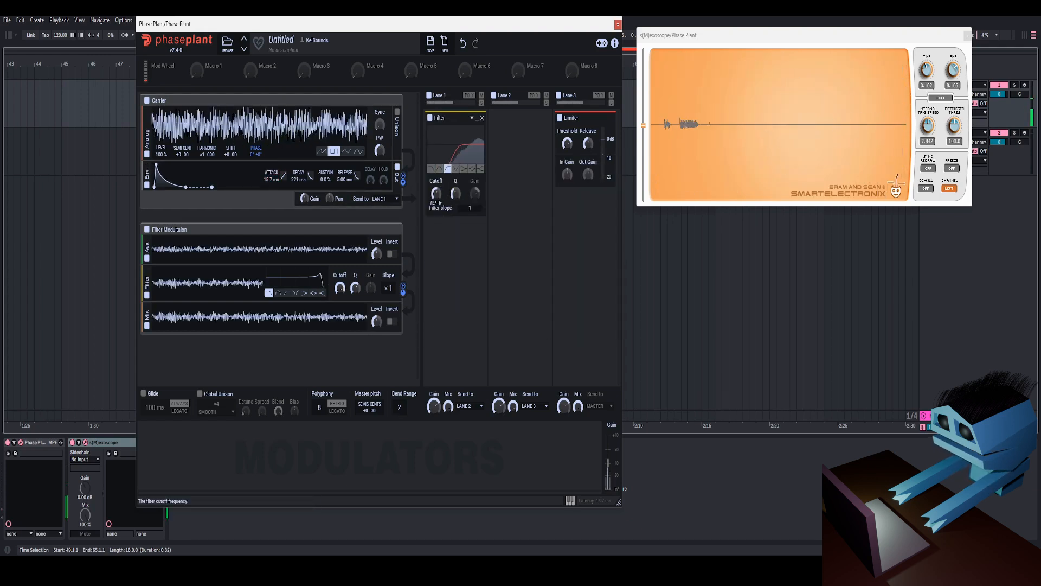
pyautogui.click(456, 229)
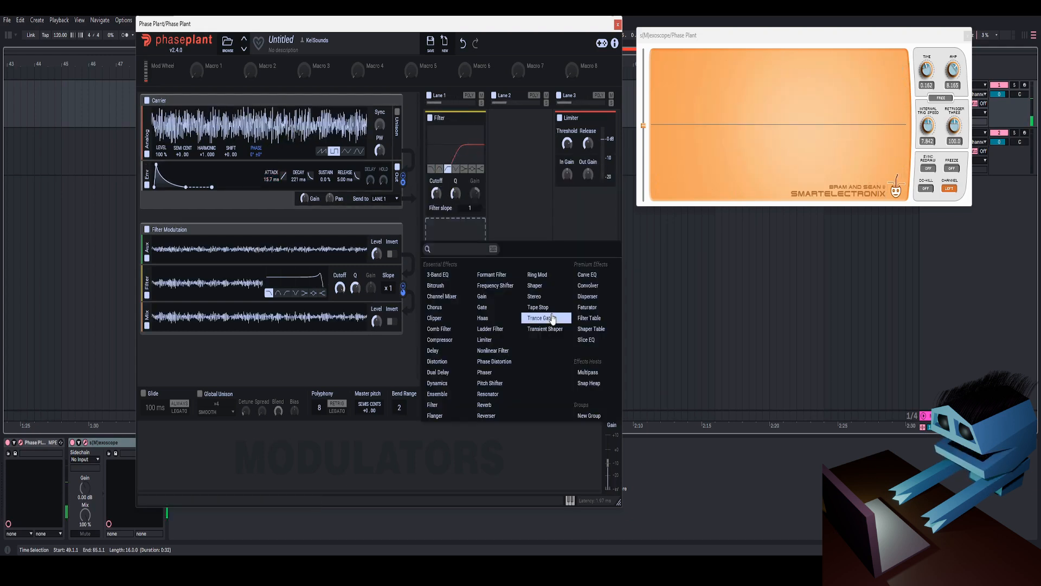
pyautogui.click(587, 286)
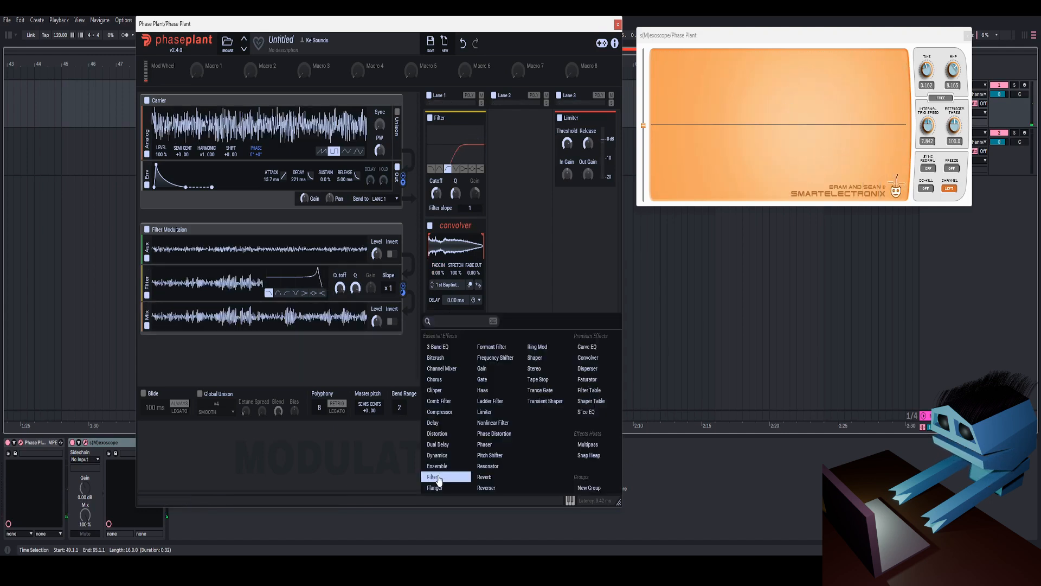
# Add a second Filter to Lane 1, place it ahead of the Convolver and boost its gain as a peak filter.
pyautogui.click(433, 477)
pyautogui.moveTo(450, 295); pyautogui.dragTo(454, 161)
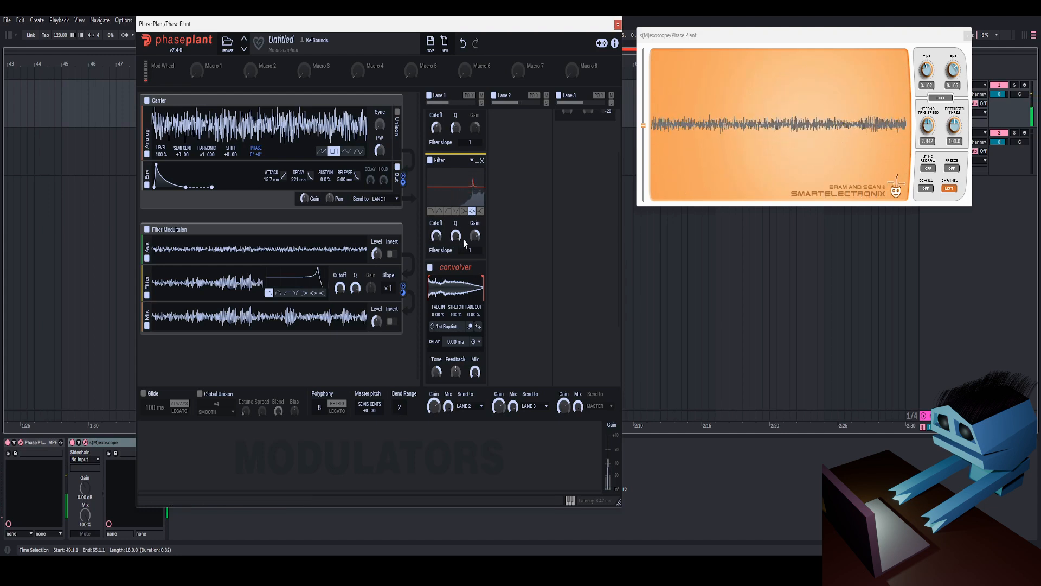
pyautogui.moveTo(475, 236); pyautogui.dragTo(475, 225)
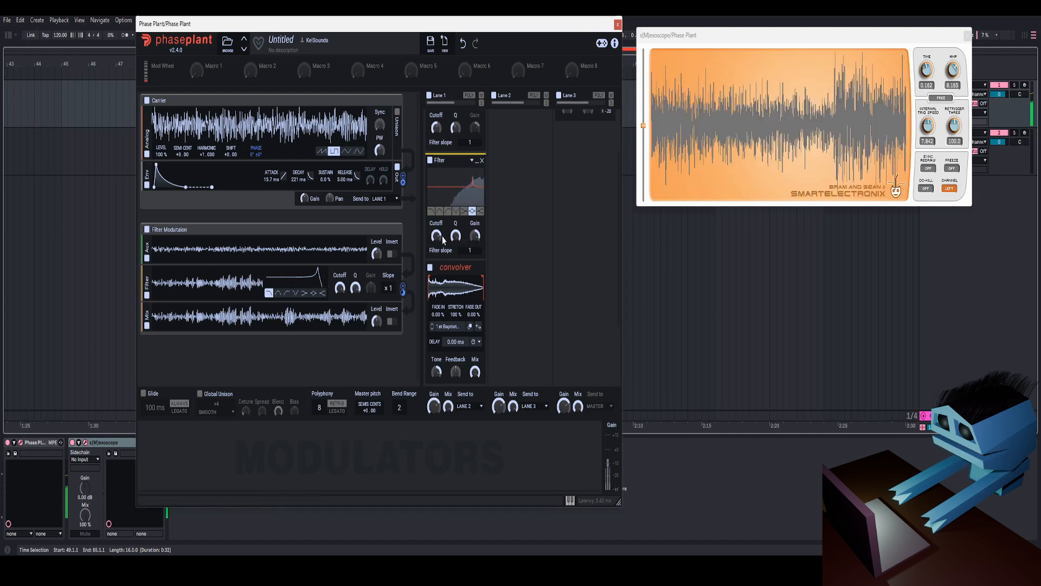
# Minimize the two Filters and the Convolver in Lane 1 and disable all three effects.
pyautogui.scroll(2, 477, 124)
pyautogui.click(477, 118)
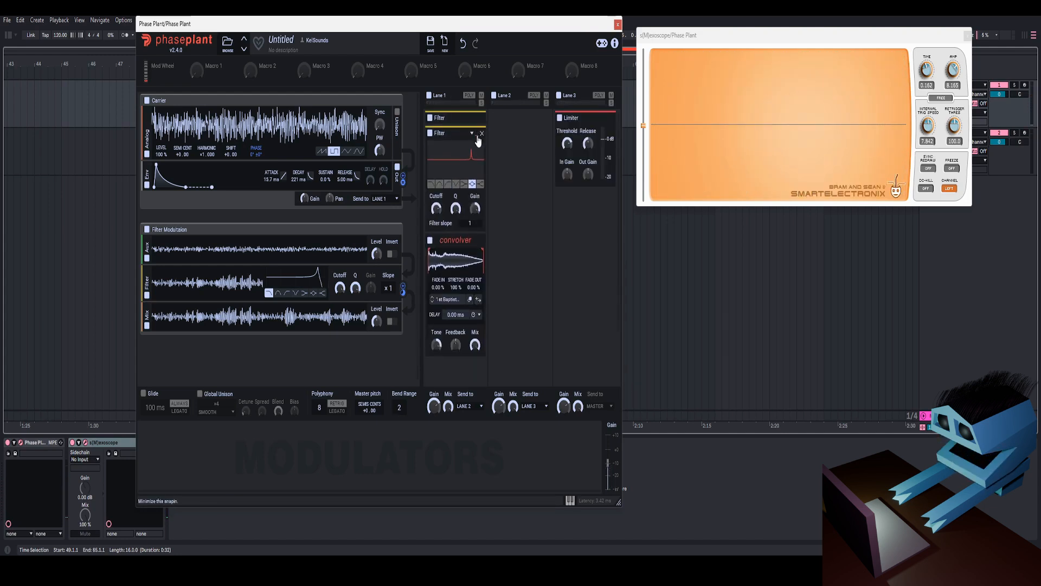
pyautogui.click(478, 133)
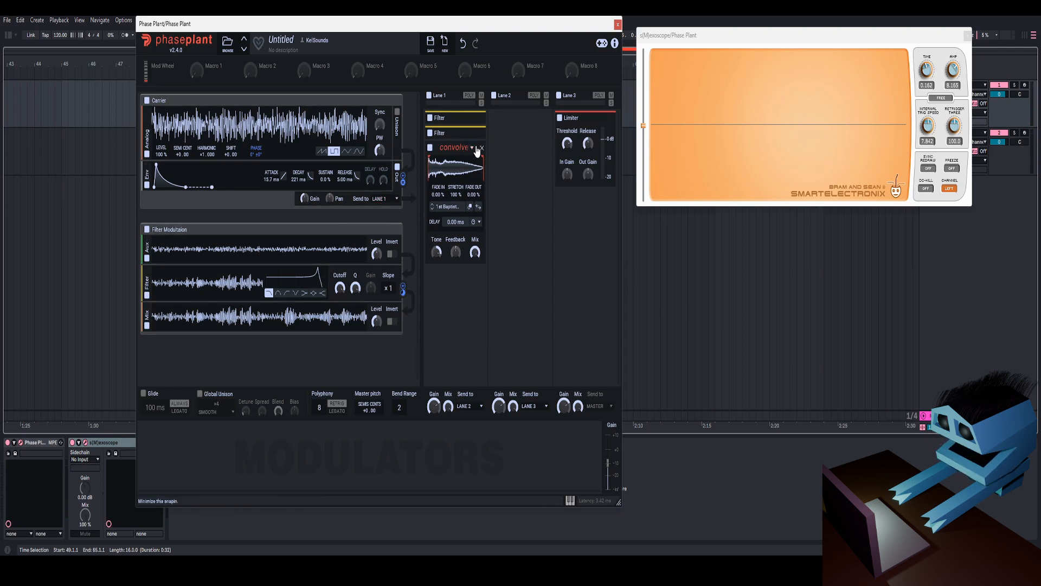
pyautogui.click(476, 150)
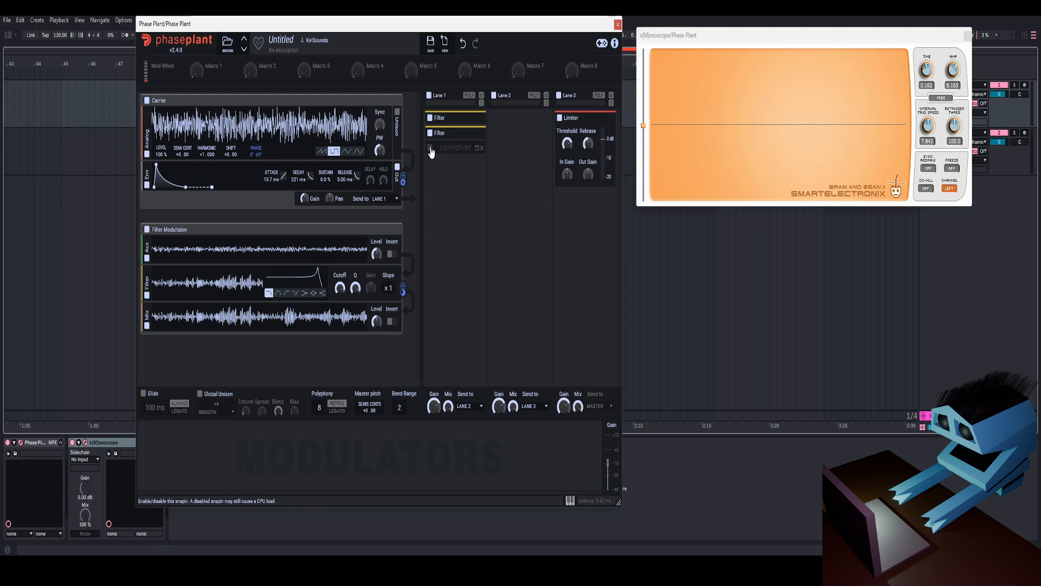
pyautogui.click(430, 118)
# Set the Carrier envelope's sustain to 100% and reset its attack to 10.0 ms.
pyautogui.moveTo(325, 178); pyautogui.dragTo(325, 119)
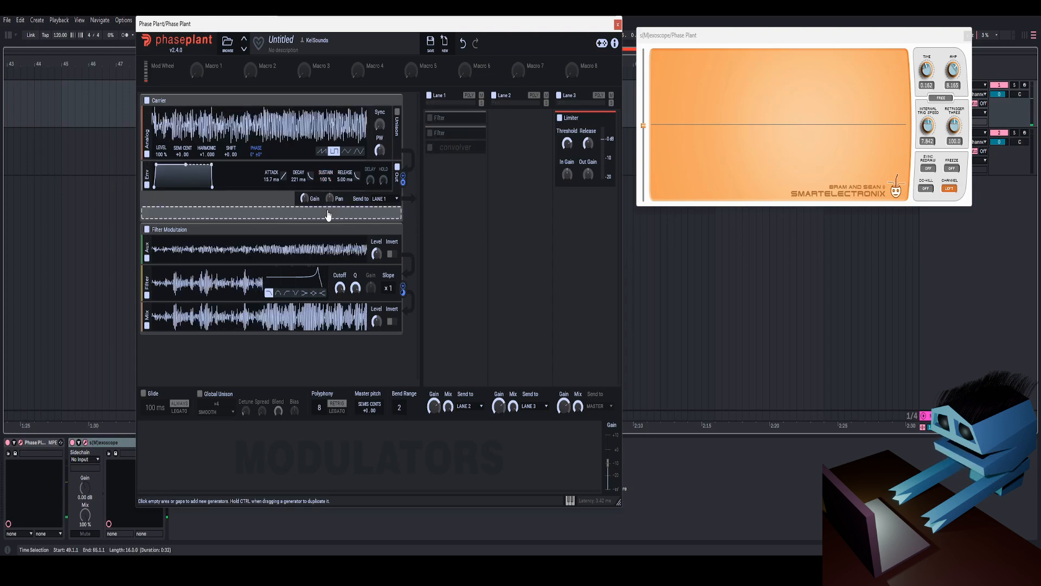
pyautogui.doubleClick(270, 179)
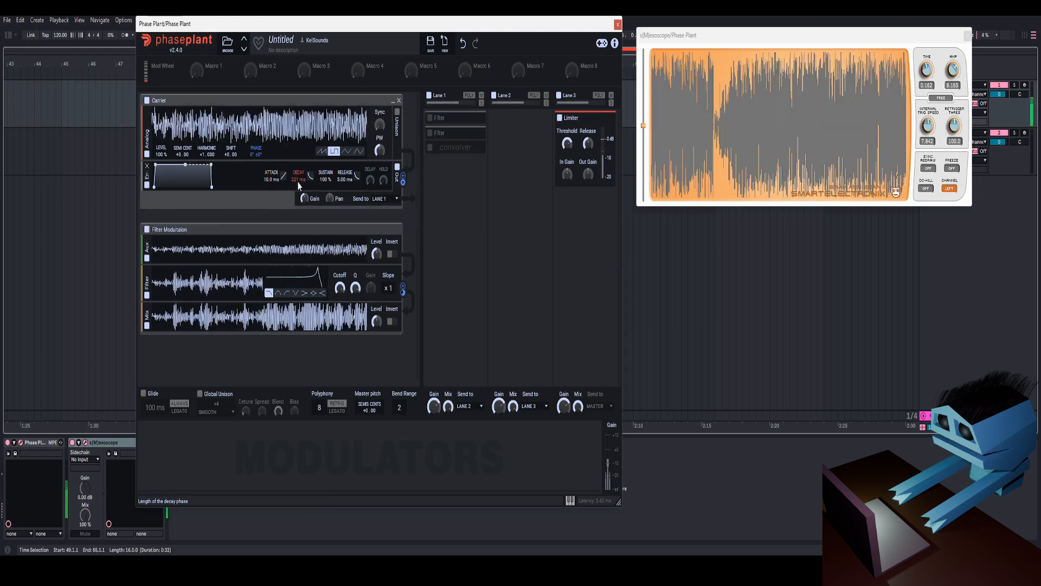
# Switch the Filter Modulation filter to band-pass, lower its Q and cutoff, and adjust its modulation of the Carrier's phase.
pyautogui.click(278, 293)
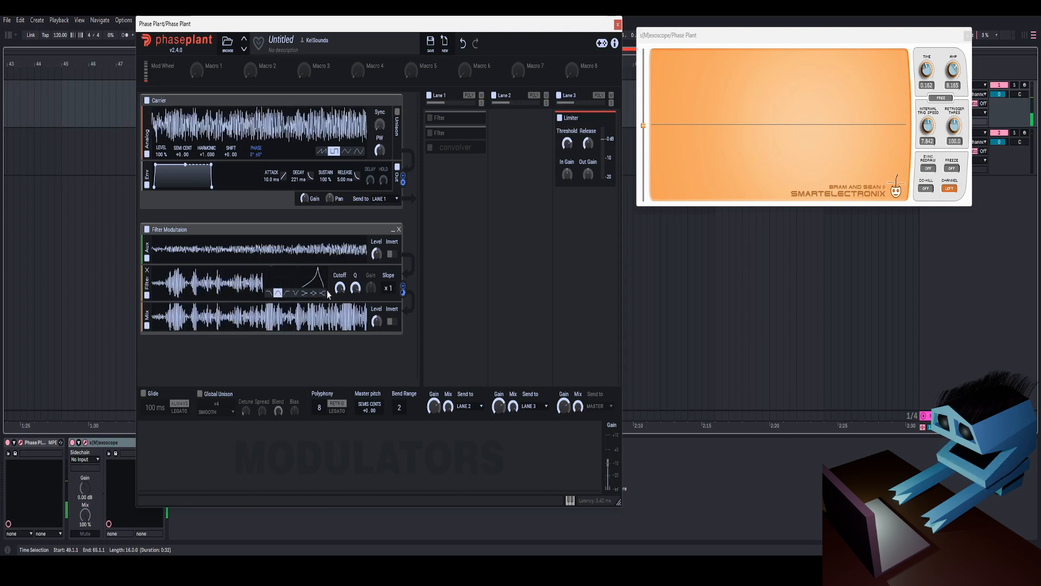
pyautogui.moveTo(356, 289); pyautogui.dragTo(340, 305)
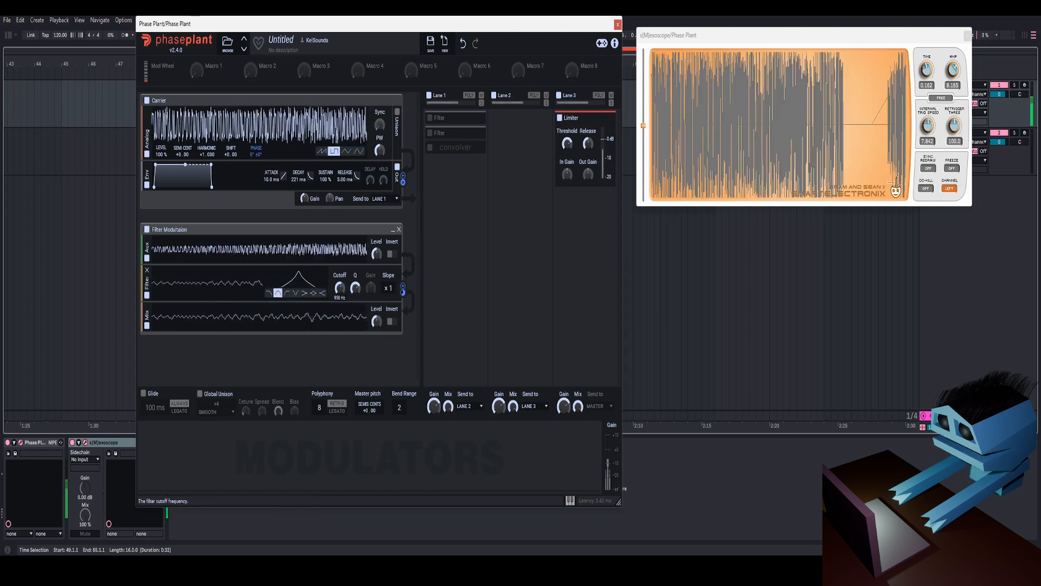
pyautogui.moveTo(402, 287); pyautogui.dragTo(256, 151)
pyautogui.moveTo(403, 293)
pyautogui.mouseDown()
pyautogui.moveTo(403, 315)
pyautogui.moveTo(403, 298)
pyautogui.mouseUp()
pyautogui.moveTo(340, 288); pyautogui.dragTo(340, 306)
# Move the Filter into the Carrier group ahead of the envelope and remove the envelope output's modulation of the Aux input.
pyautogui.moveTo(150, 284); pyautogui.dragTo(175, 167)
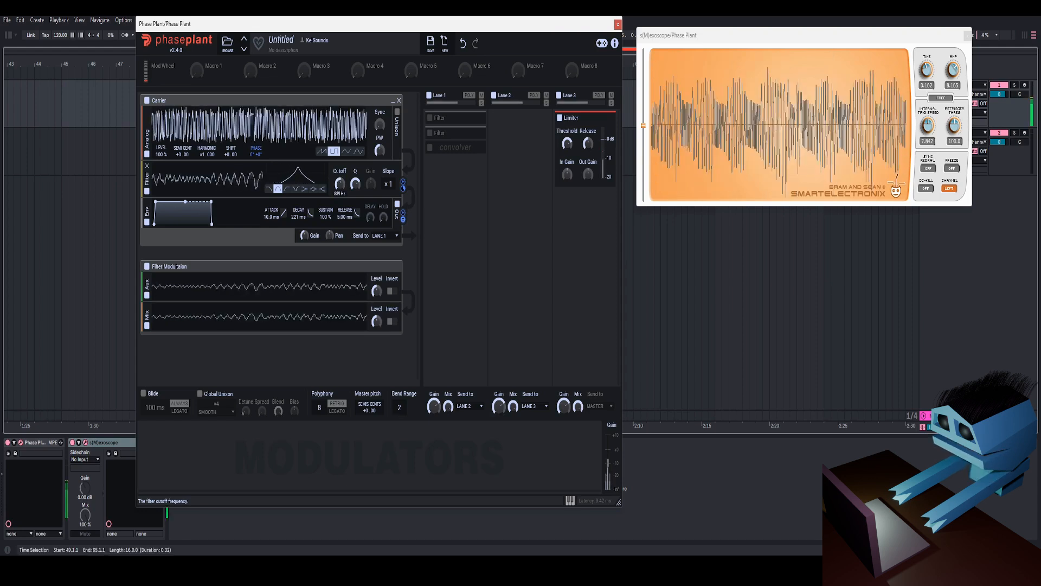
pyautogui.moveTo(406, 194)
pyautogui.mouseDown()
pyautogui.moveTo(406, 203)
pyautogui.moveTo(405, 194)
pyautogui.mouseUp()
pyautogui.doubleClick(403, 219)
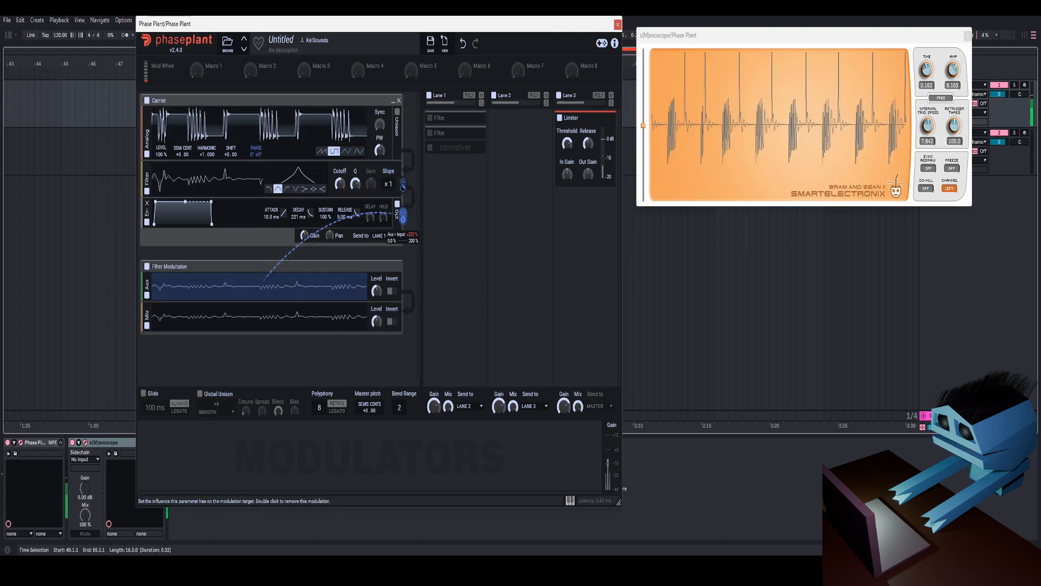
# Switch the Carrier oscillator to a sine wave and lower its tuning to -24.00 semitones while varying the Filter cutoff.
pyautogui.click(359, 151)
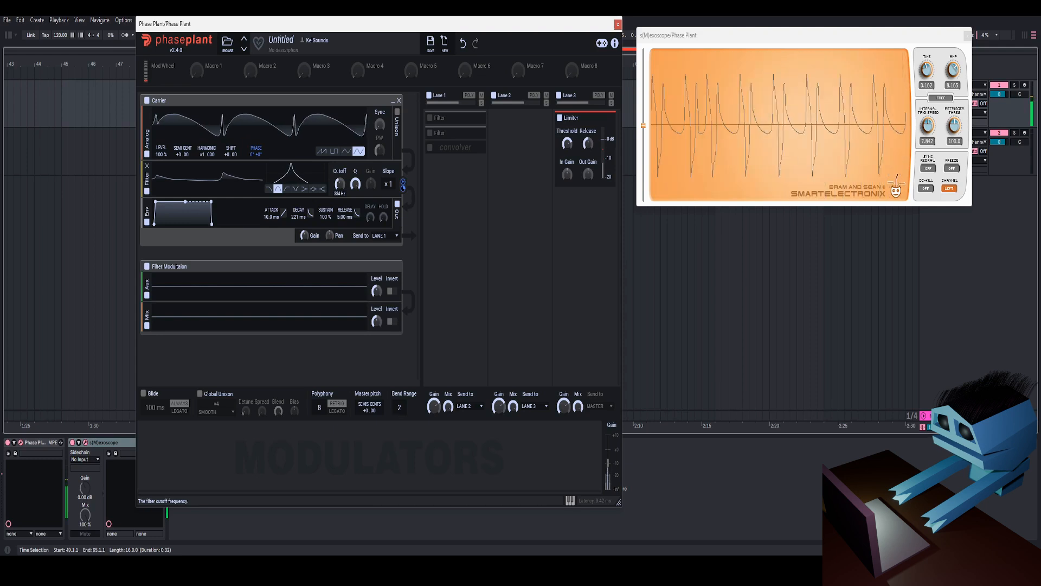
pyautogui.moveTo(340, 184); pyautogui.dragTo(340, 179)
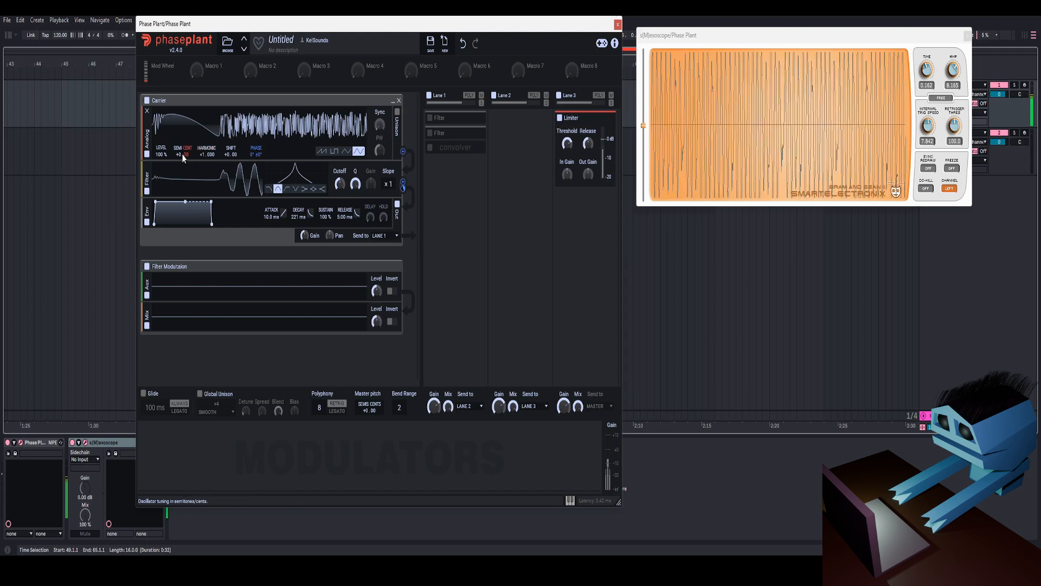
pyautogui.moveTo(183, 157); pyautogui.dragTo(183, 179)
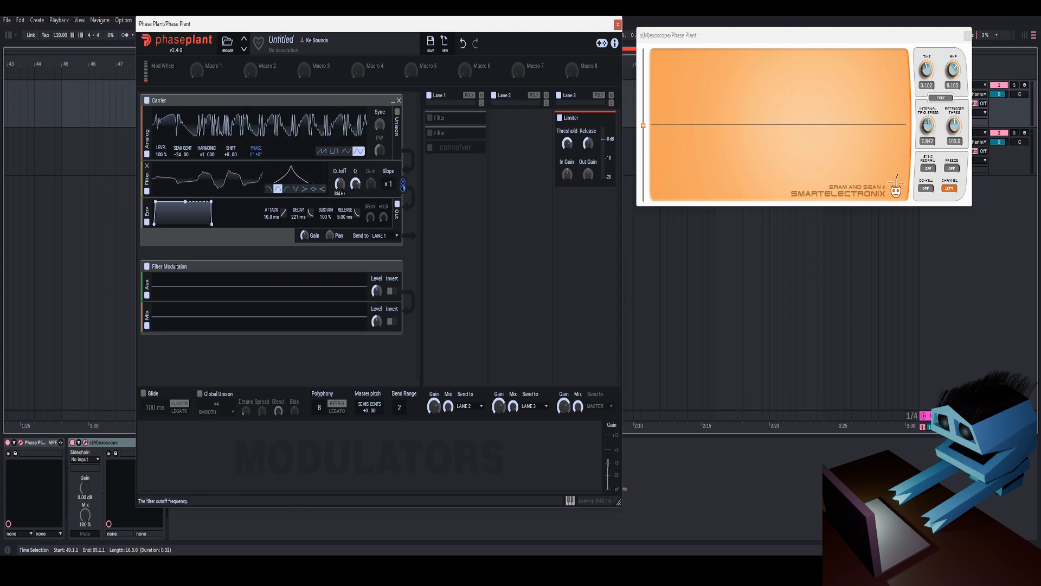
# Return the Filter between Aux and Mix, route the Carrier envelope to Aux and the Filter to Carrier phase, and reset the Carrier tuning.
pyautogui.moveTo(146, 178); pyautogui.dragTo(143, 309)
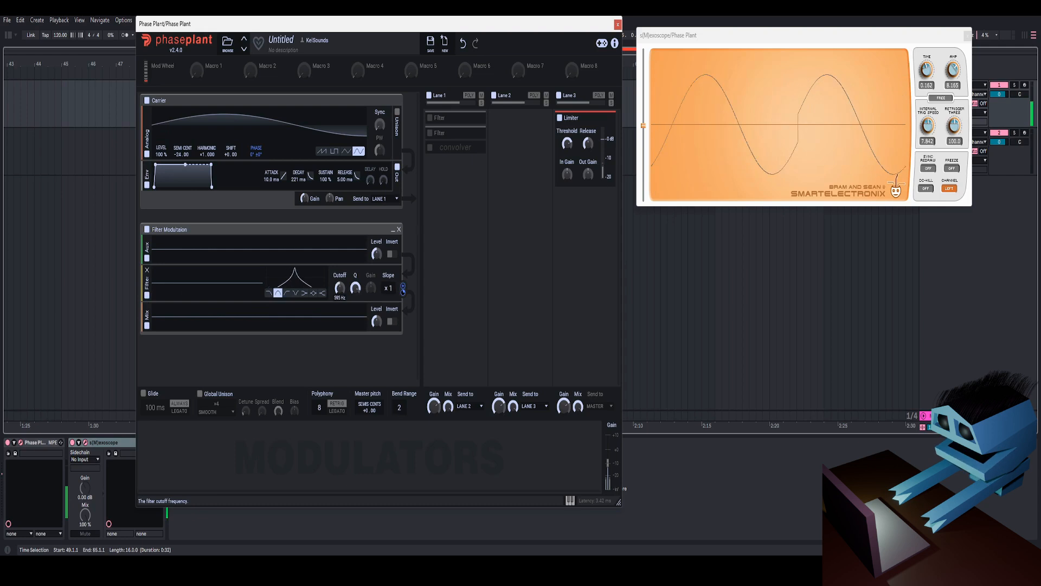
pyautogui.moveTo(403, 182); pyautogui.dragTo(259, 261)
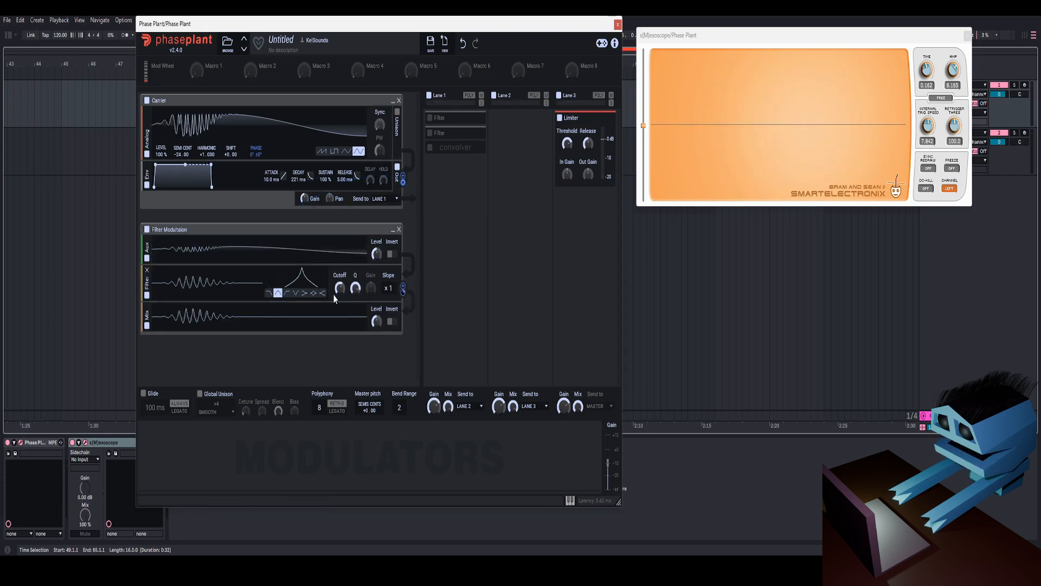
pyautogui.moveTo(403, 288); pyautogui.dragTo(256, 152)
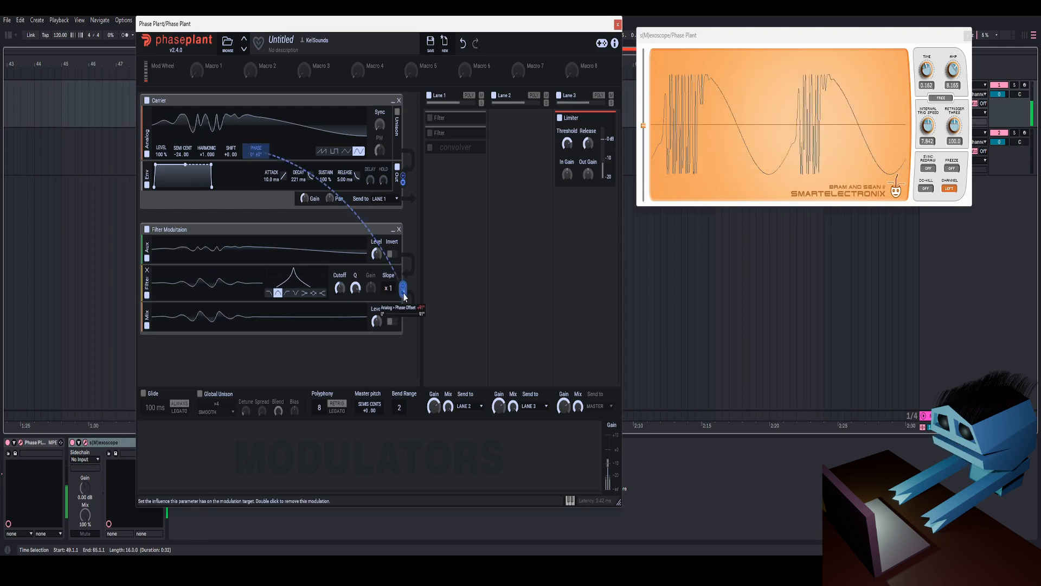
pyautogui.doubleClick(183, 155)
# Add a Distortion followed by a high-pass Filter at the end of Lane 1 and adjust the Filter's cutoff.
pyautogui.click(451, 191)
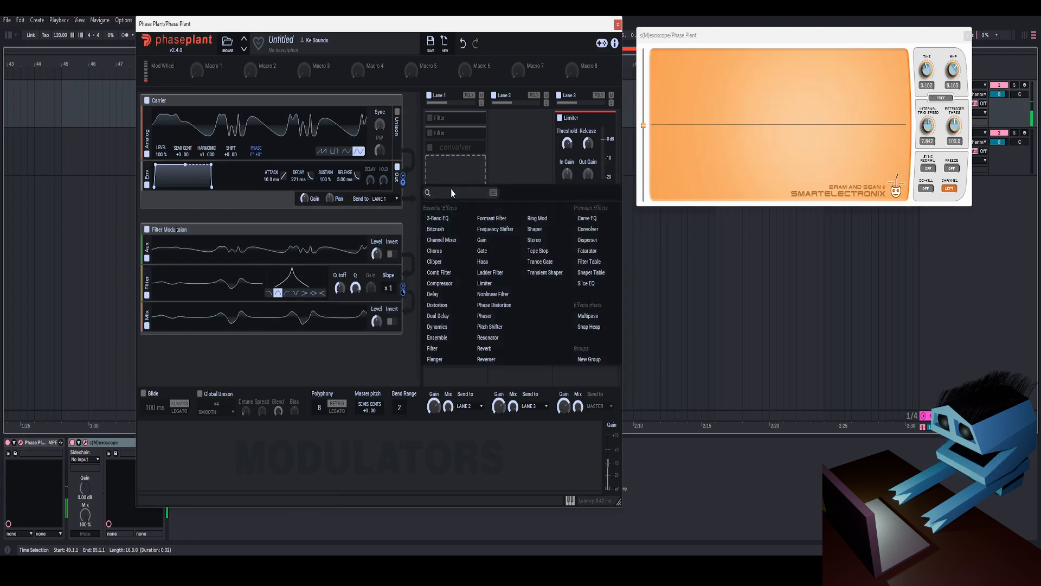
pyautogui.click(437, 306)
pyautogui.click(434, 288)
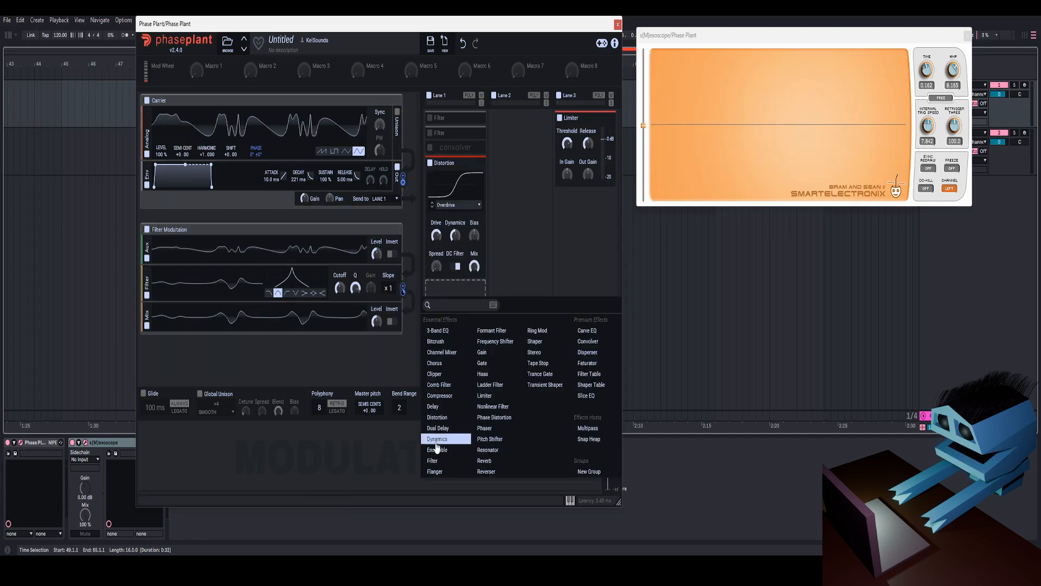
pyautogui.click(432, 461)
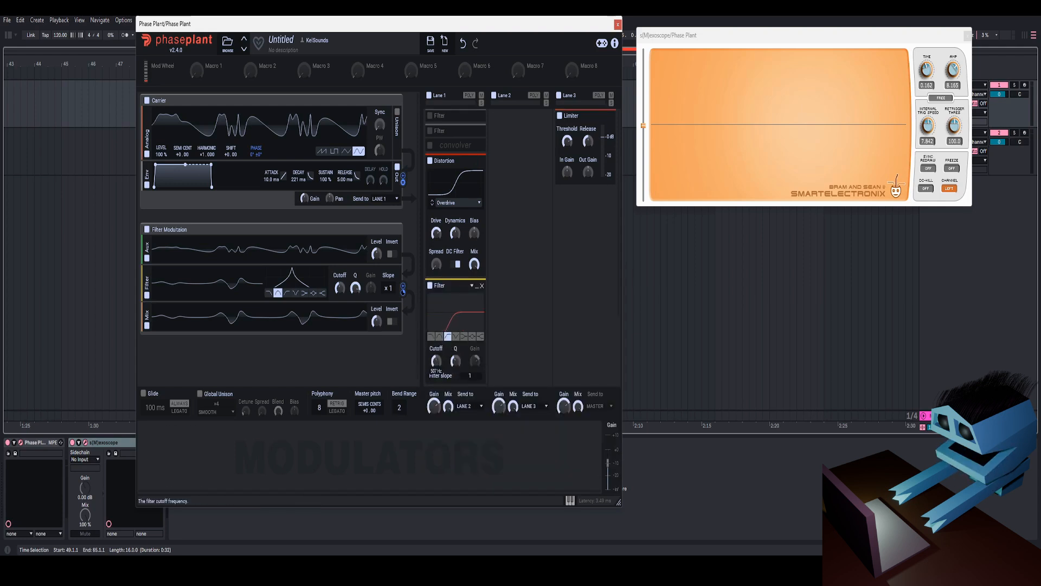
pyautogui.moveTo(436, 360); pyautogui.dragTo(436, 358)
# Create a new generator group named sub below Filter Modulation, containing an Analog oscillator.
pyautogui.scroll(-1, 434, 359)
pyautogui.click(367, 348)
pyautogui.click(331, 356)
pyautogui.click(328, 357)
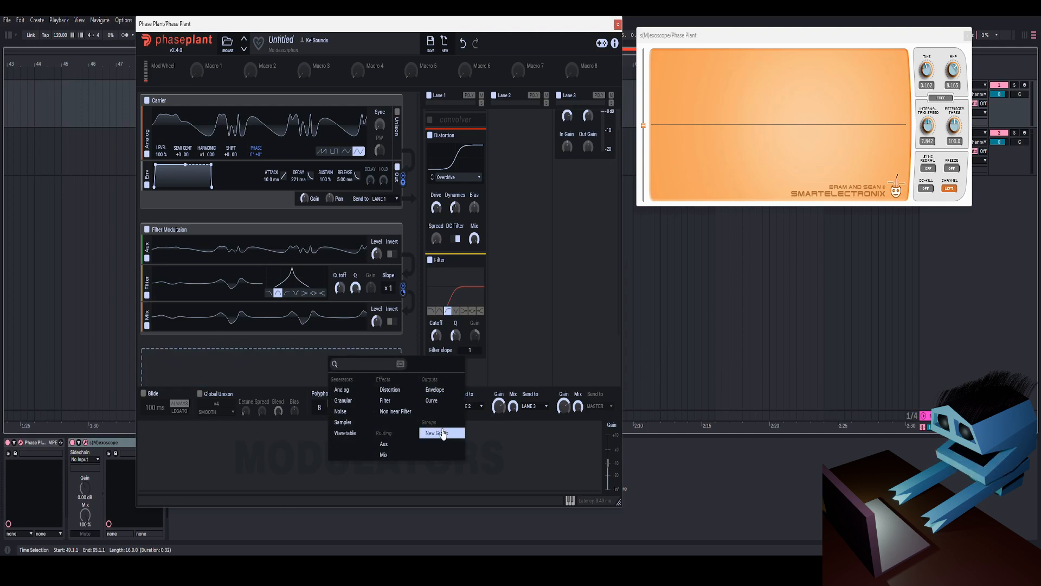
pyautogui.click(443, 434)
pyautogui.doubleClick(194, 355)
pyautogui.write('sub')
pyautogui.press('Return')
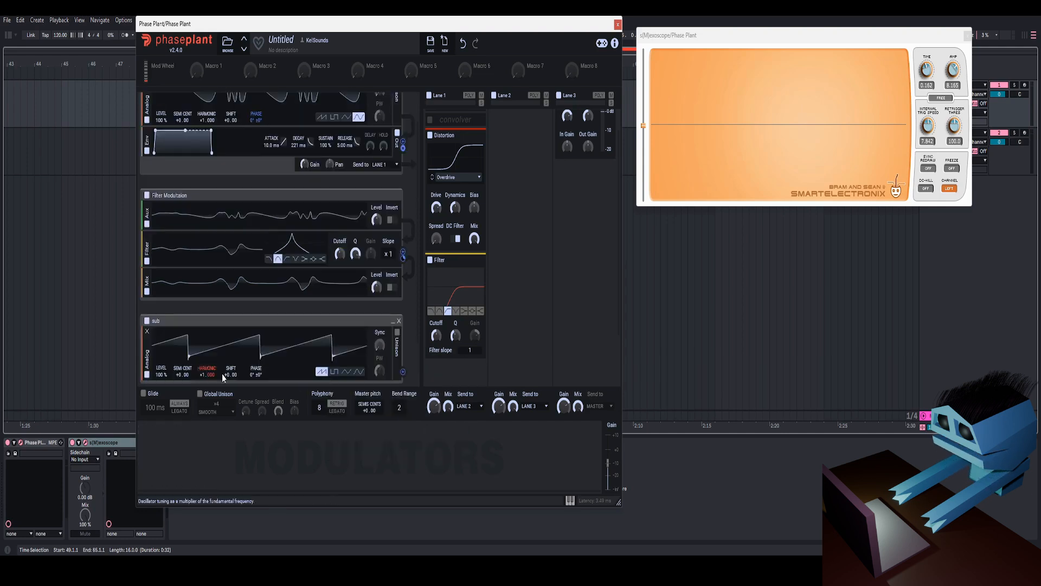
# Set the sub oscillator to a triangle wave tuned to -12.00 semitones, add an Envelope, and send the group to Lane 2.
pyautogui.click(345, 373)
pyautogui.scroll(-1, 346, 364)
pyautogui.click(361, 341)
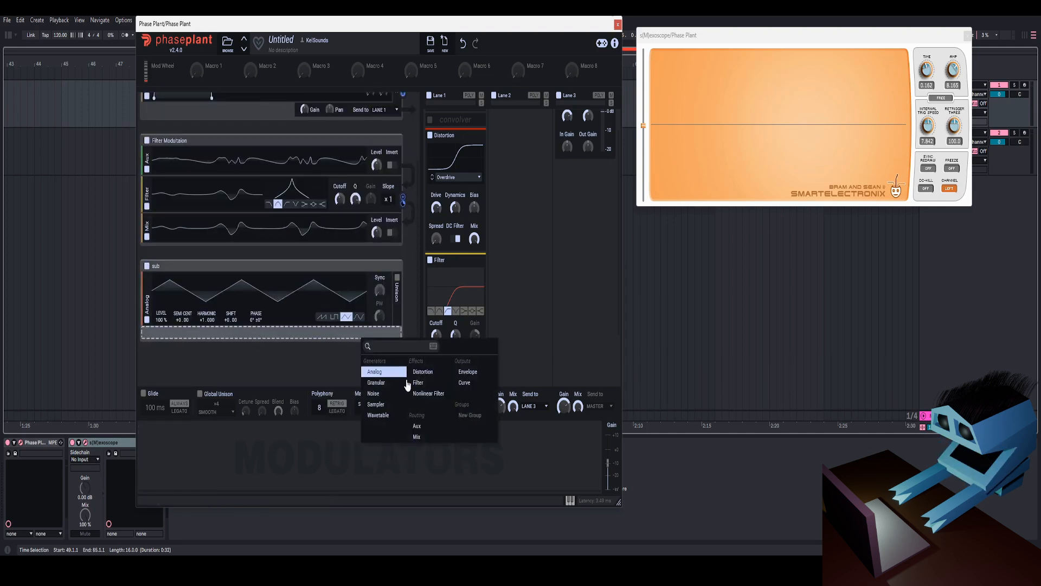
pyautogui.click(464, 373)
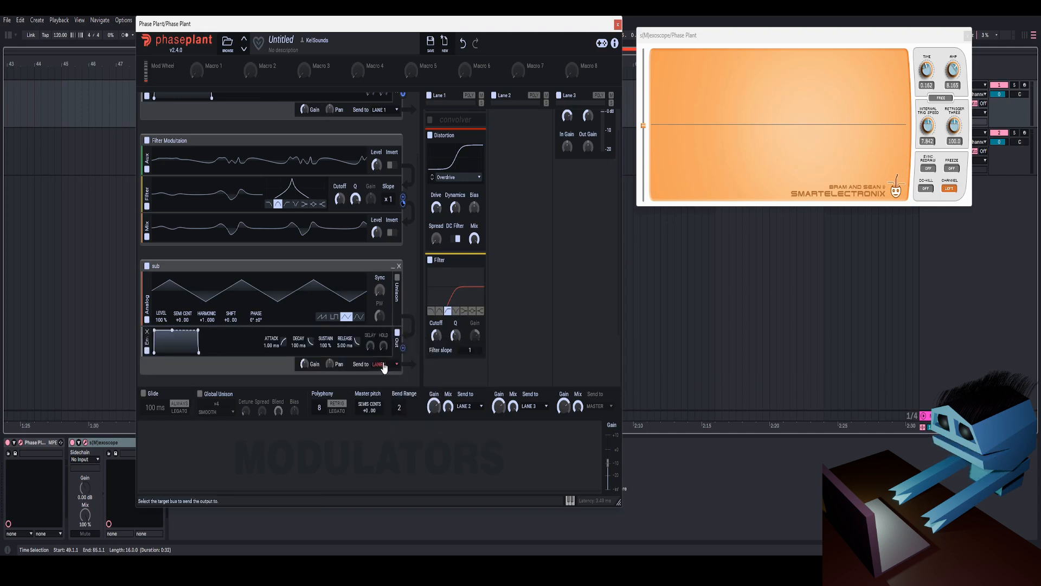
pyautogui.scroll(1, 340, 250)
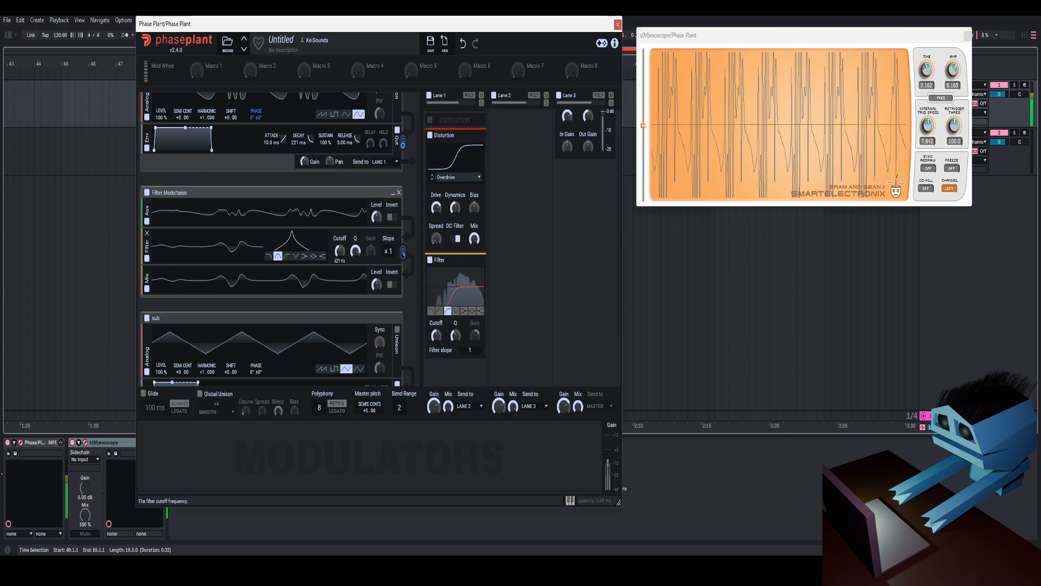
pyautogui.scroll(-2, 339, 250)
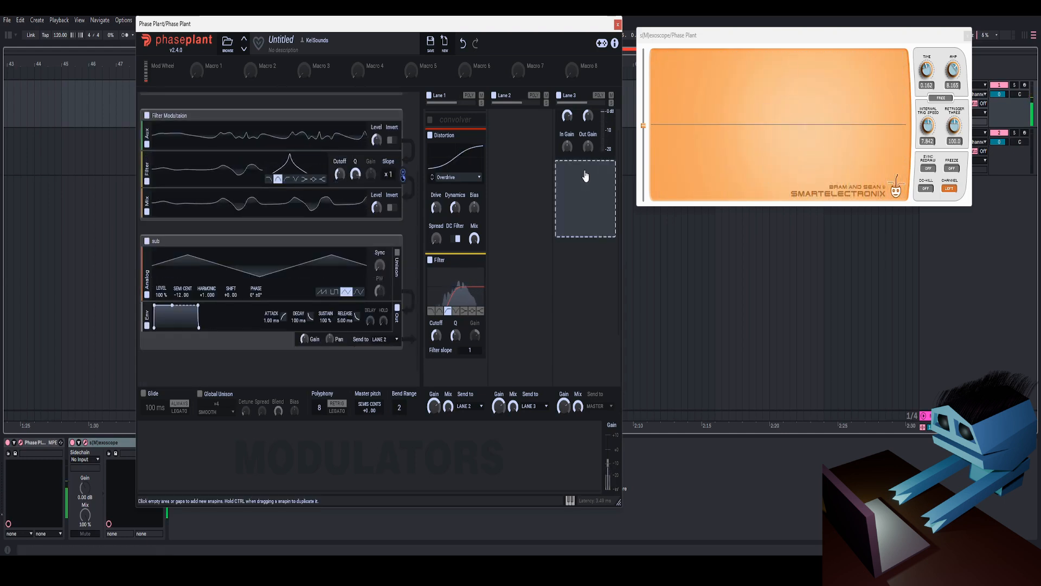
# Send Lane 1's output to Lane 3 and add a Shaper after the Limiter in Lane 3.
pyautogui.scroll(1, 586, 163)
pyautogui.click(583, 204)
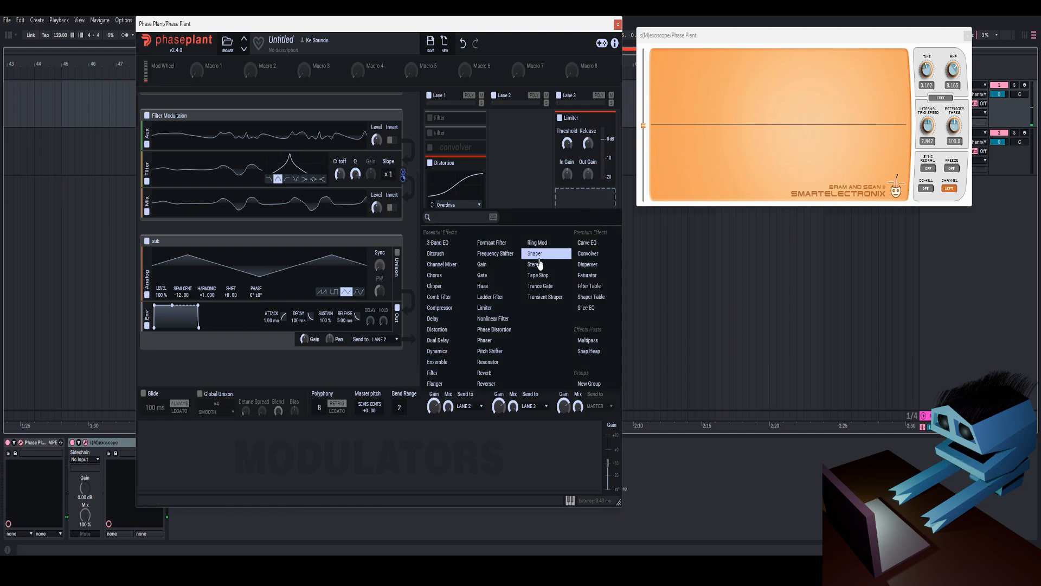
pyautogui.click(538, 175)
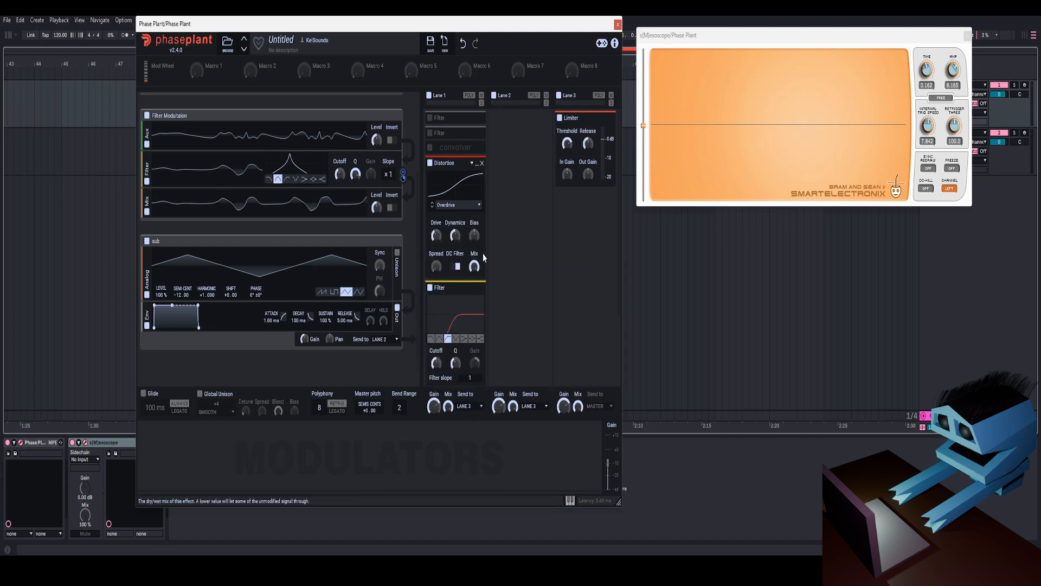
pyautogui.click(569, 223)
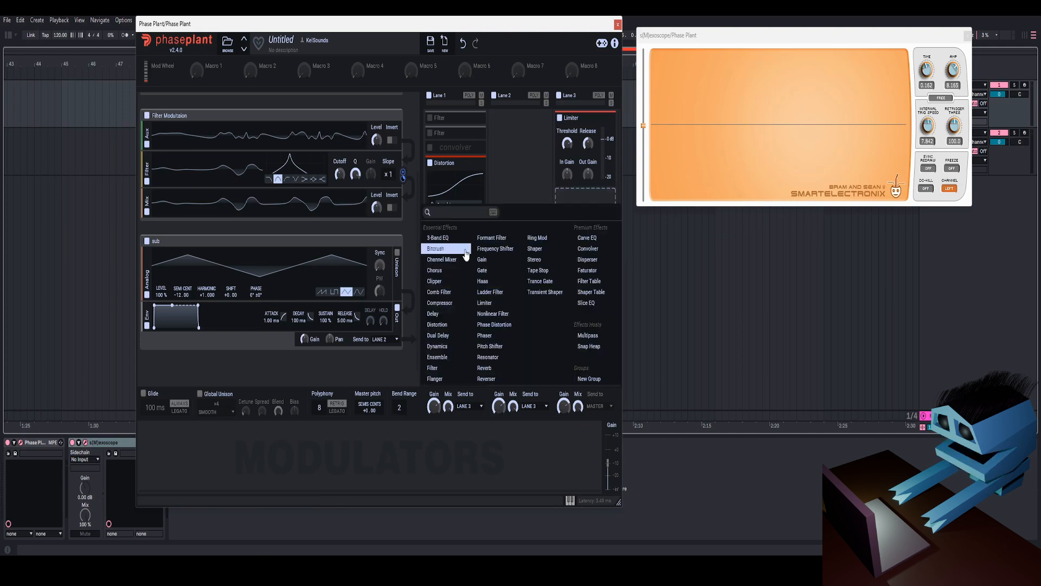
pyautogui.click(537, 249)
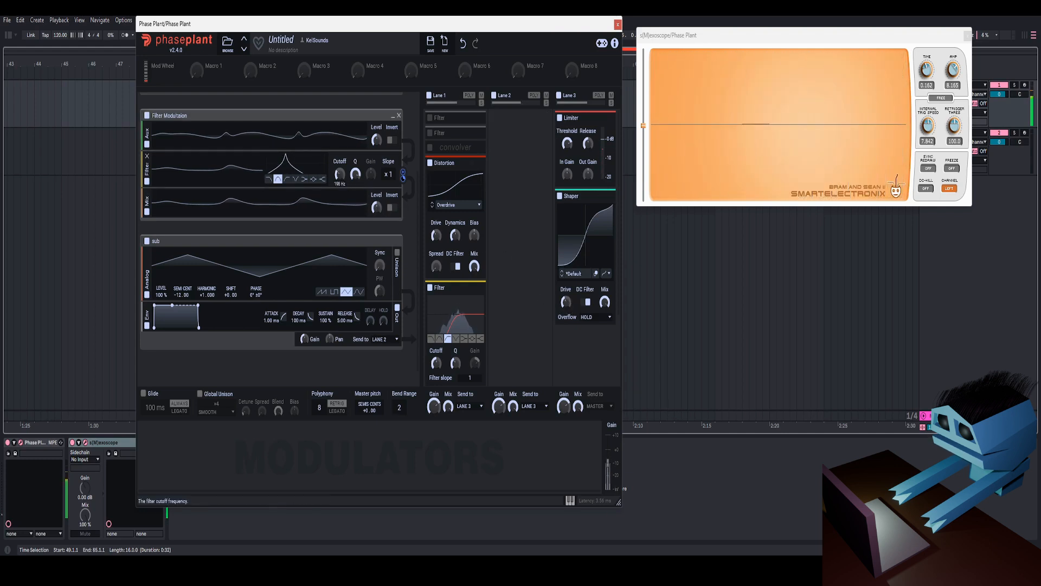
# Sweep the cutoff of the Filter Modulation band-pass filter upward to audition the patch through the Shaper.
pyautogui.moveTo(340, 173); pyautogui.dragTo(340, 157)
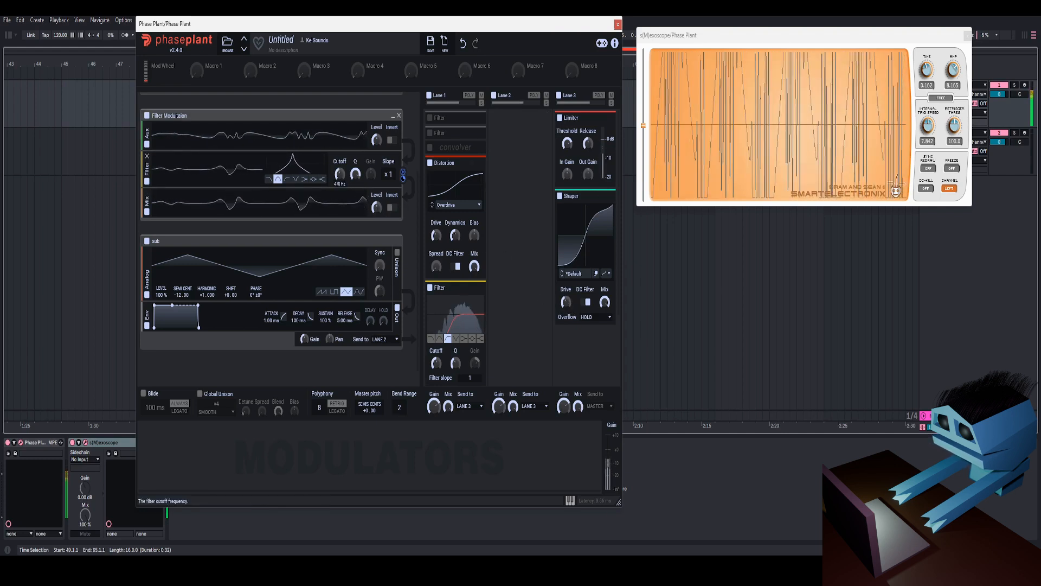
pyautogui.scroll(3, 398, 140)
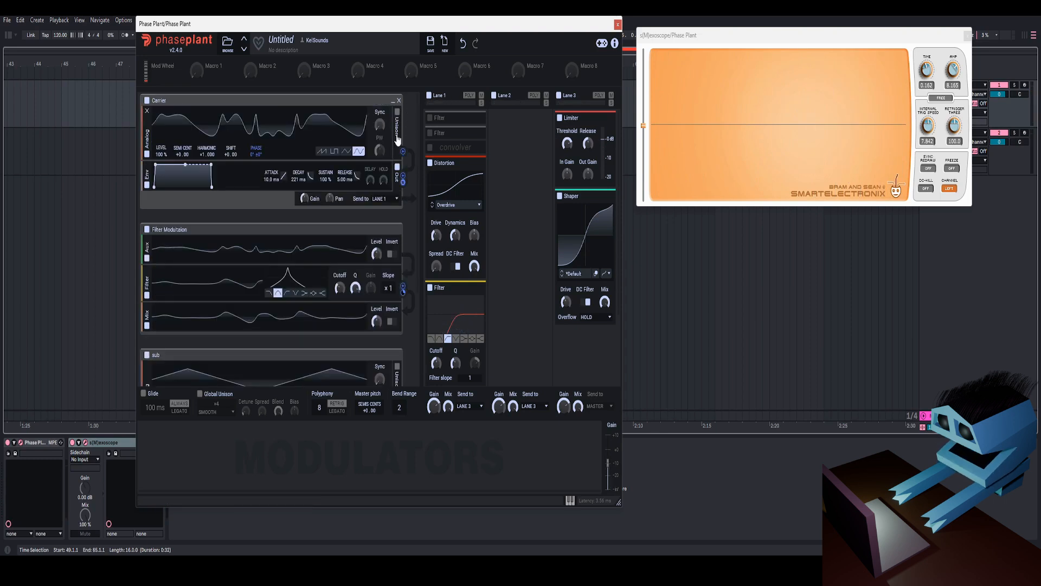